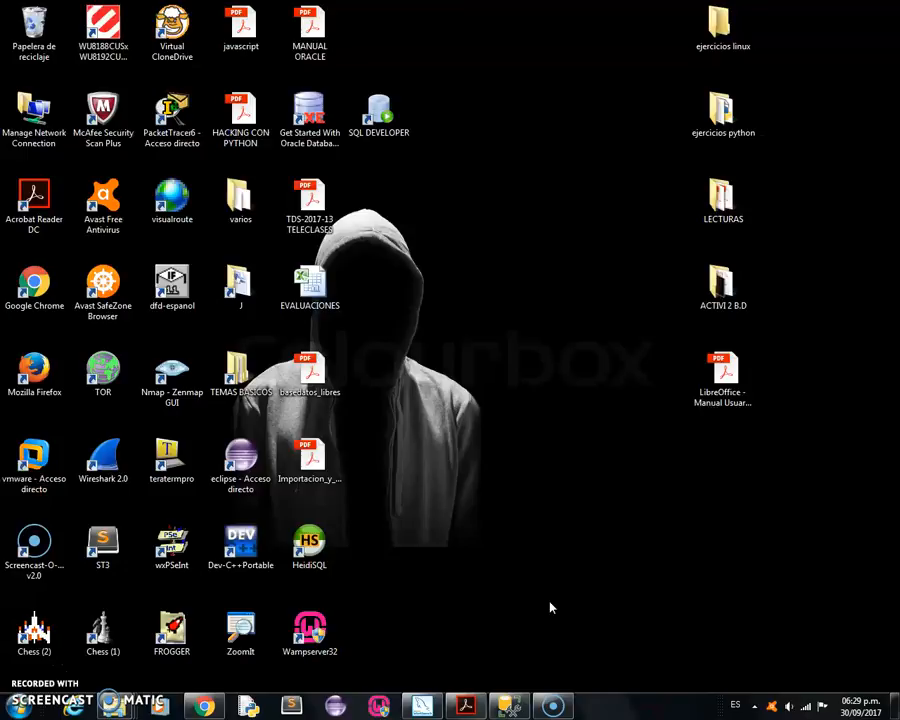
Switch to MySQL Workbench and mark the five tables of the Minimercado EER diagram with on-screen pen strokes, then minimize it.
click(422, 706)
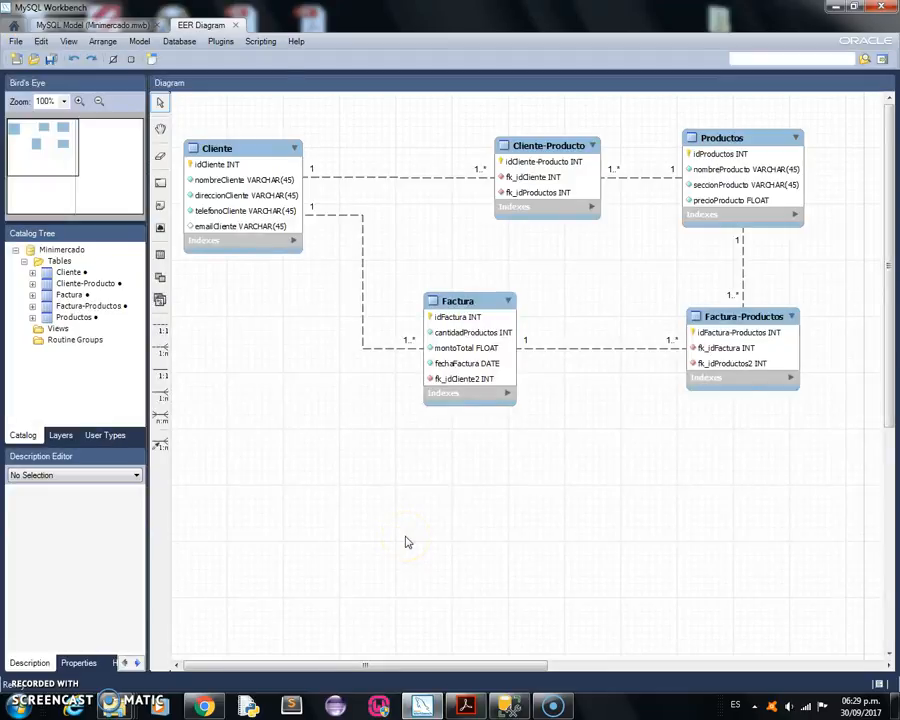
key(ctrl+2)
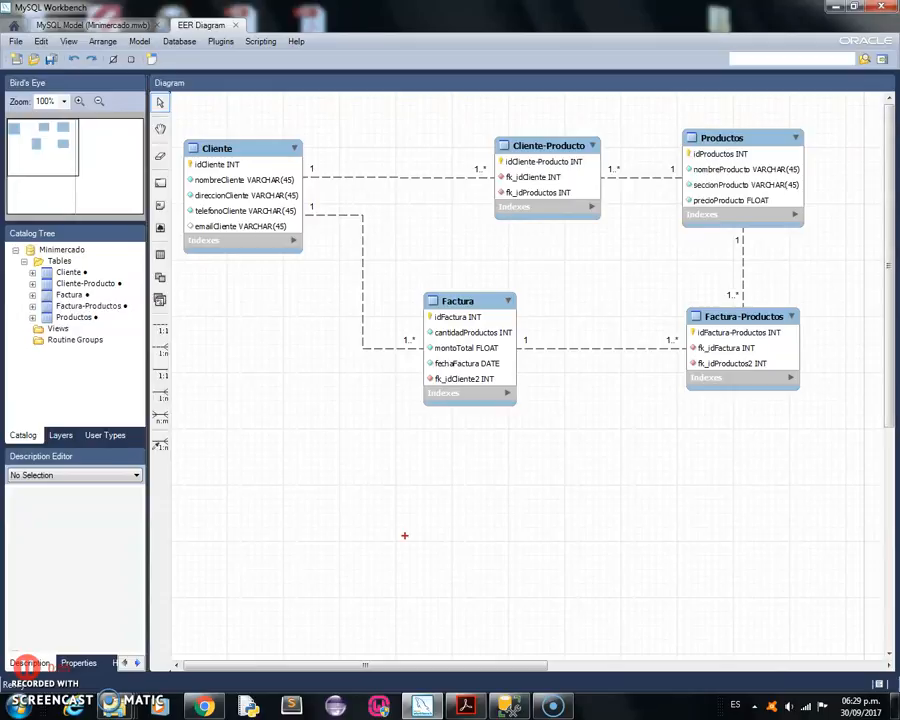
drag(207, 118, 273, 118)
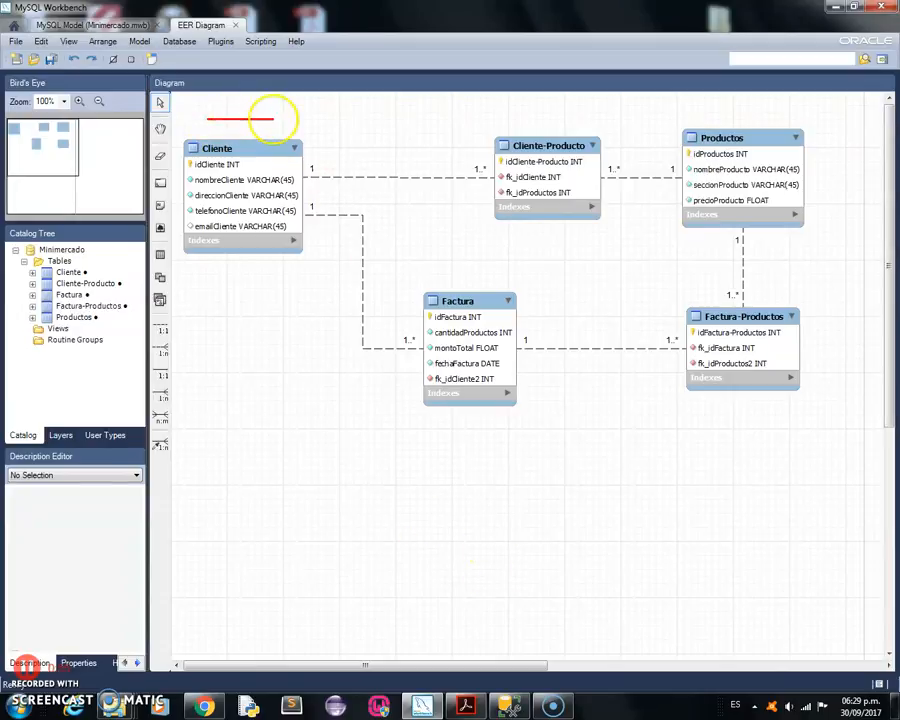
drag(689, 112, 803, 112)
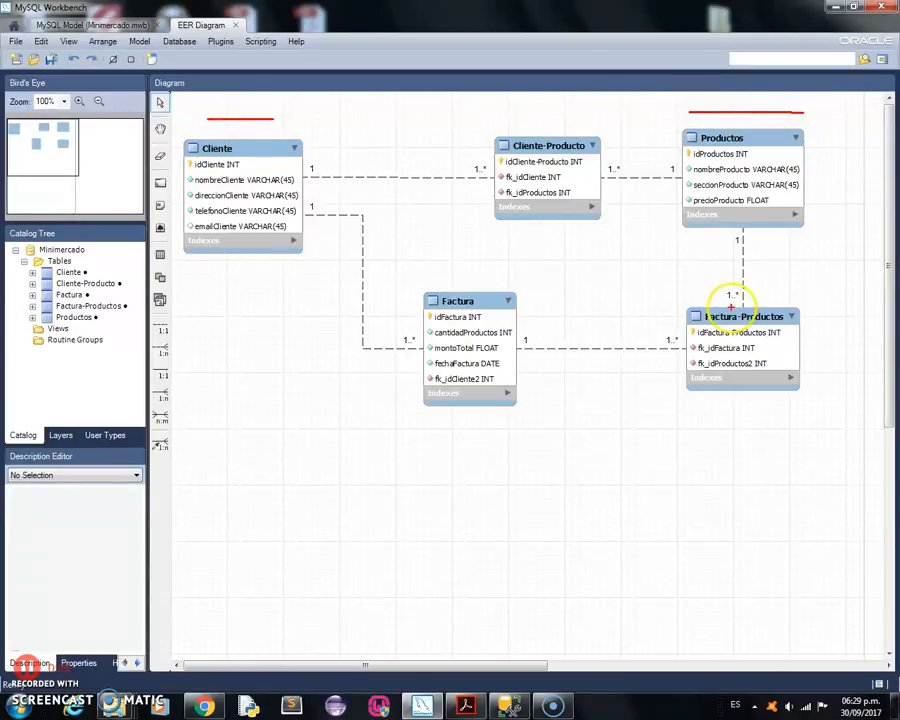
mouse_move(457, 160)
mouse_down()
mouse_move(526, 102)
mouse_move(627, 138)
mouse_up()
mouse_move(410, 293)
mouse_down()
mouse_move(484, 266)
mouse_move(528, 272)
mouse_up()
mouse_move(677, 295)
mouse_down()
mouse_move(781, 273)
mouse_move(801, 297)
mouse_up()
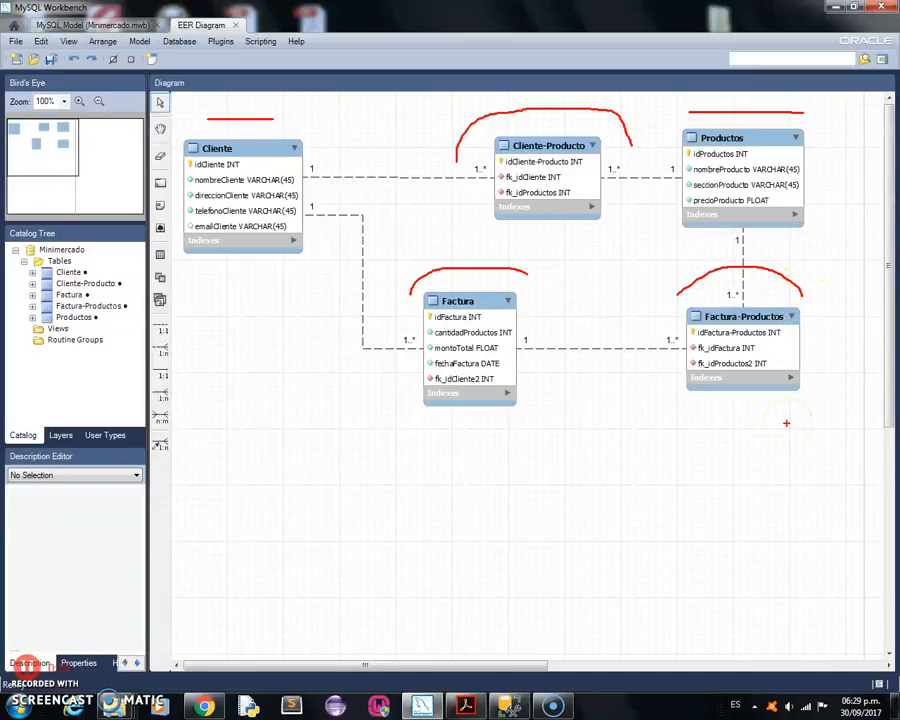
click(404, 538)
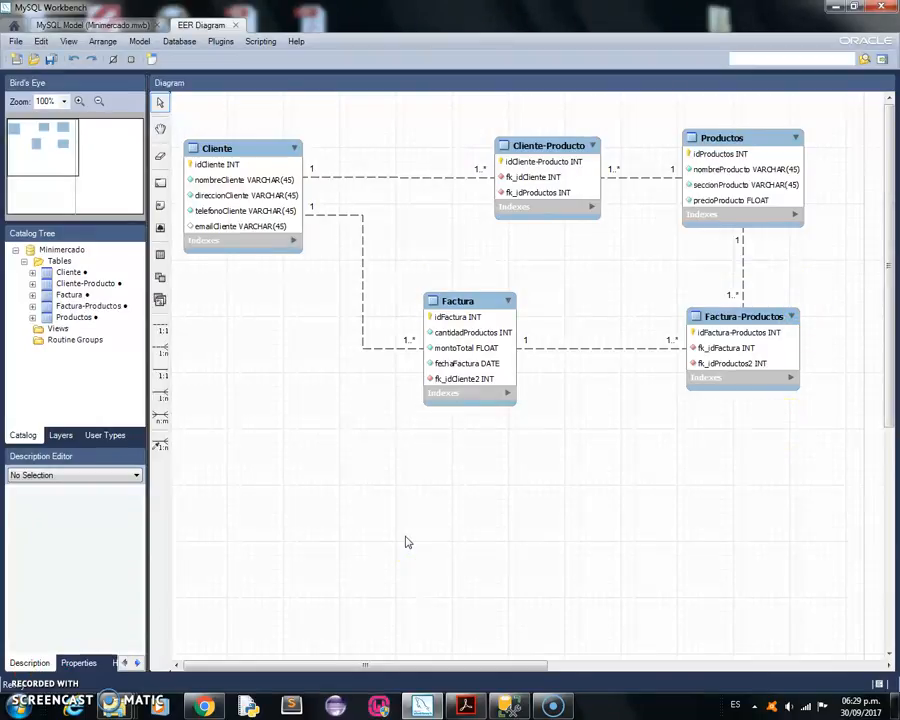
click(838, 11)
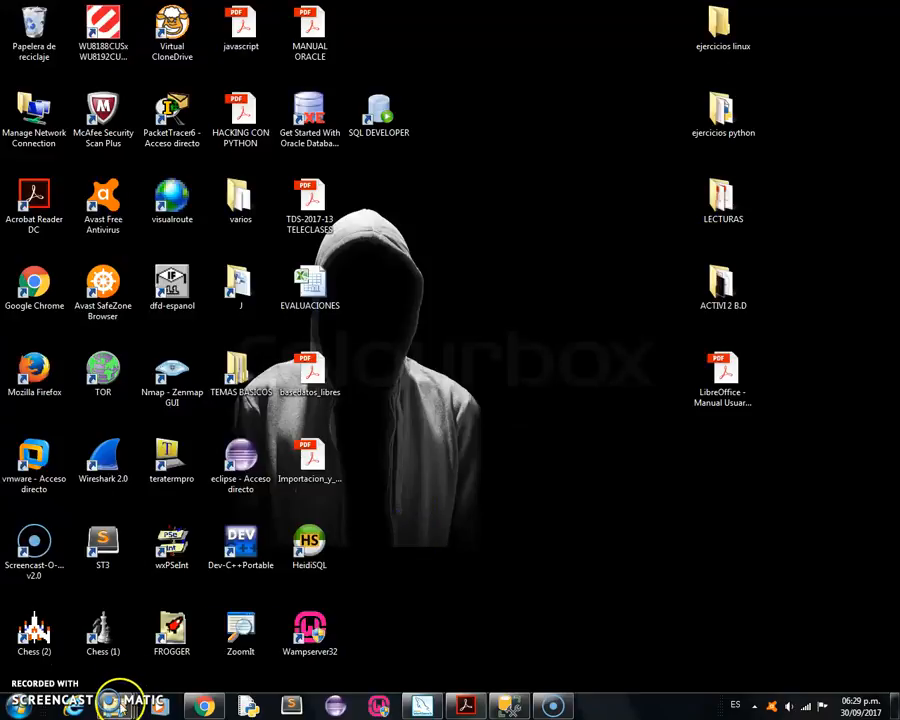
Launch Microsoft Access from the ACCES shortcut in the SGBD folder window.
mouse_move(113, 705)
mouse_move(206, 636)
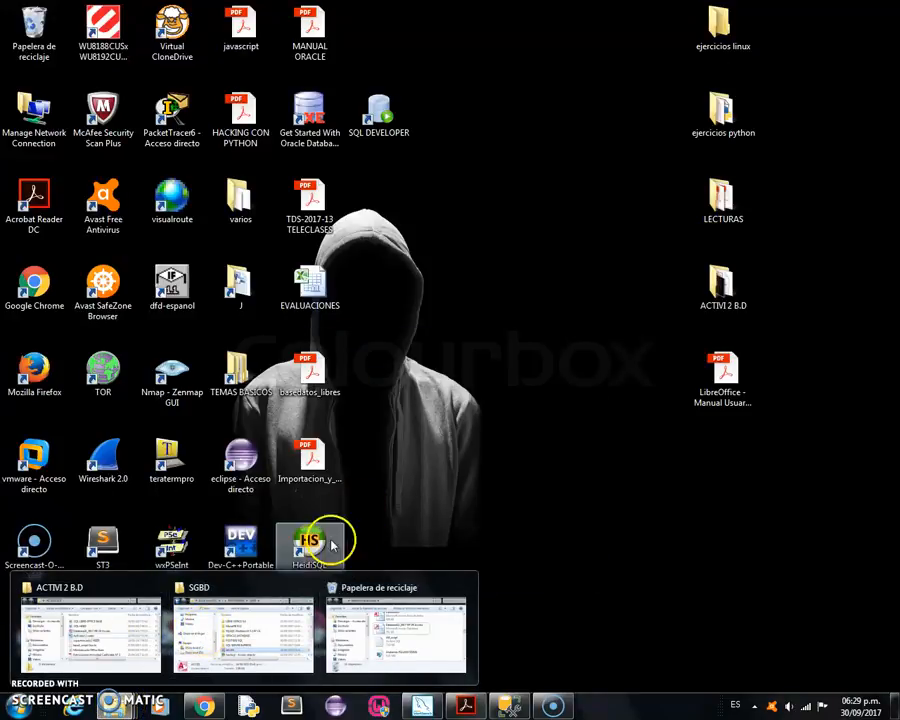
click(263, 614)
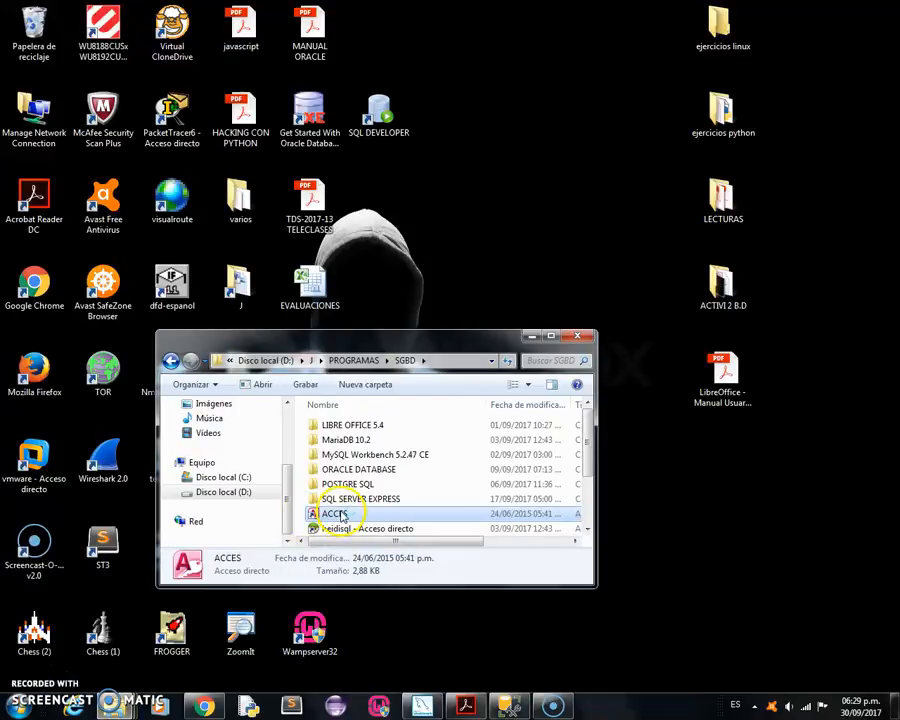
double_click(341, 516)
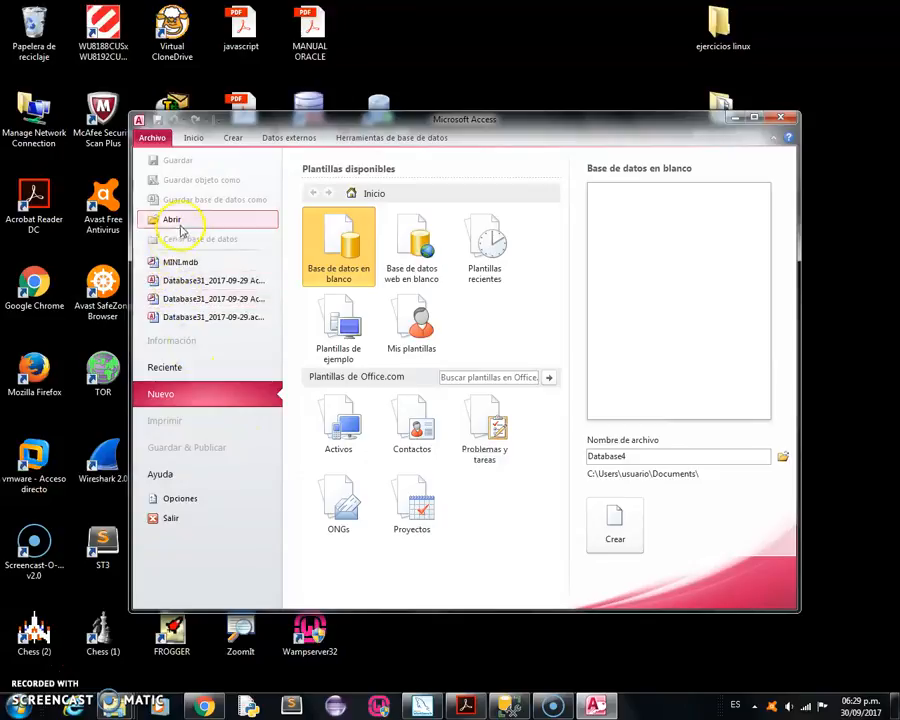
Open the database Database31_2017-09-29 Access from the desktop folder ACTIVI 2 B.D and maximize the window.
click(152, 138)
click(154, 140)
click(178, 219)
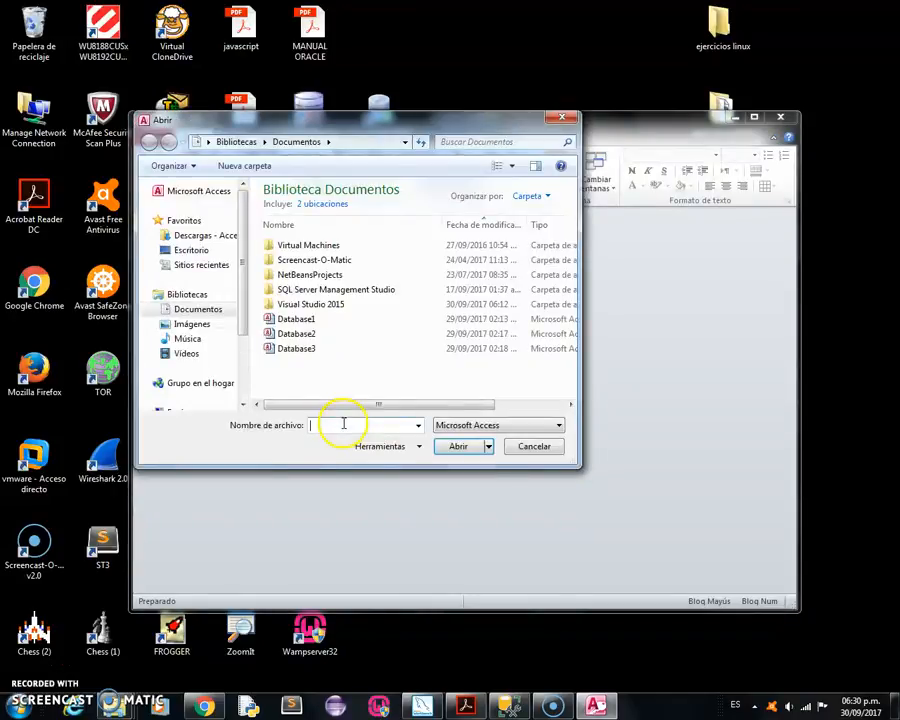
click(201, 251)
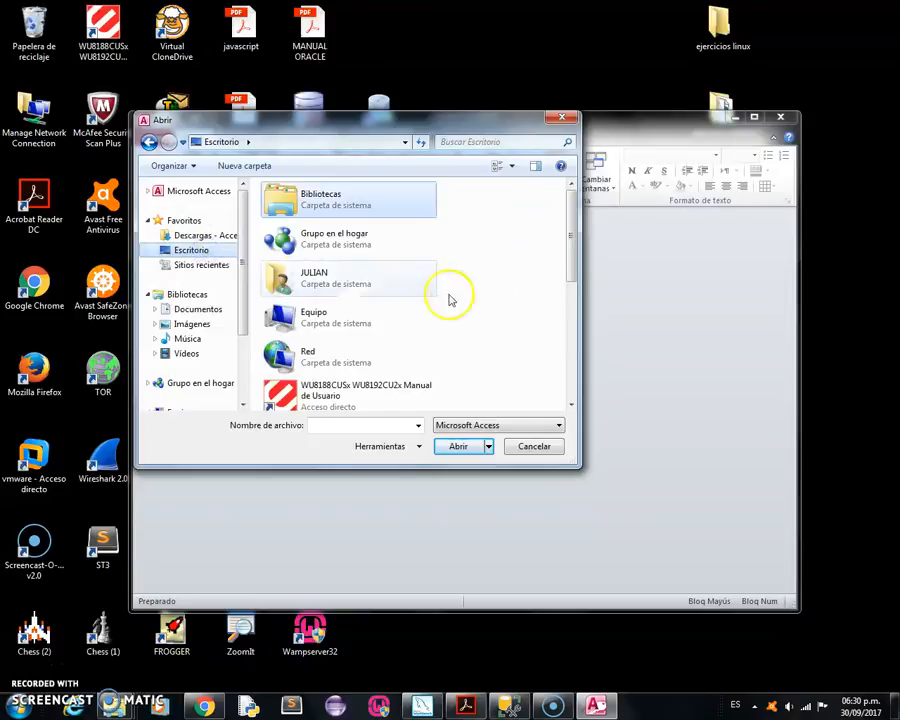
scroll(474, 292, down, 1)
scroll(473, 296, down, 2)
scroll(472, 298, up, 3)
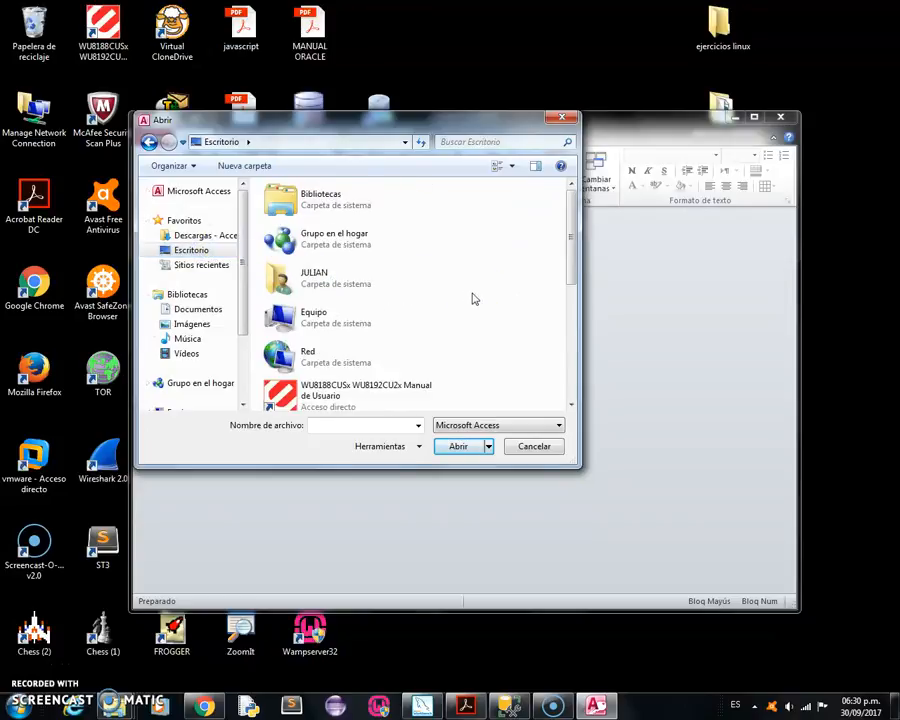
scroll(339, 345, down, 2)
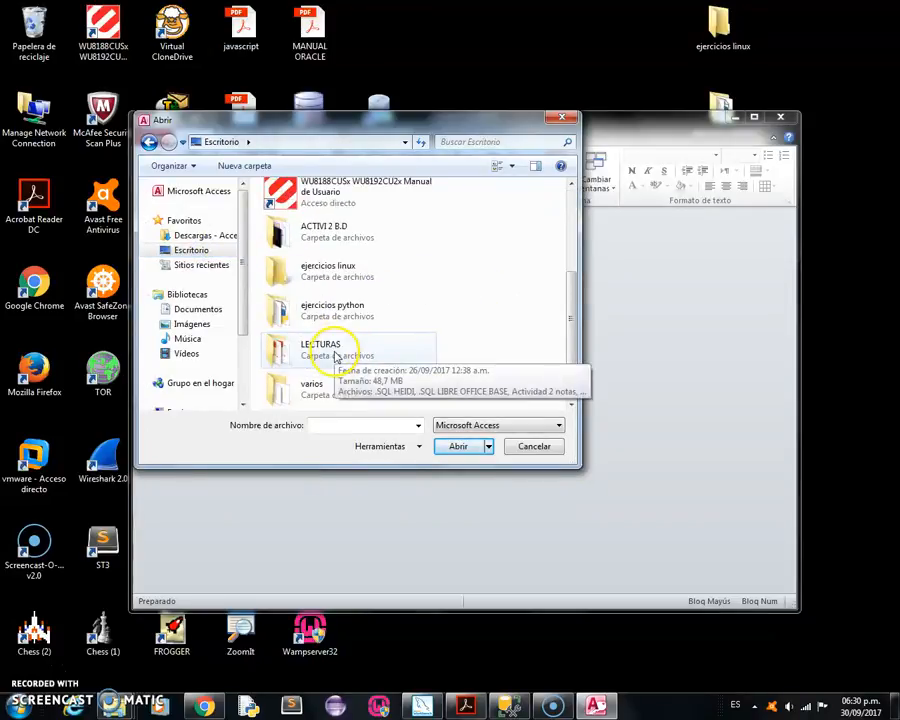
double_click(305, 236)
click(301, 208)
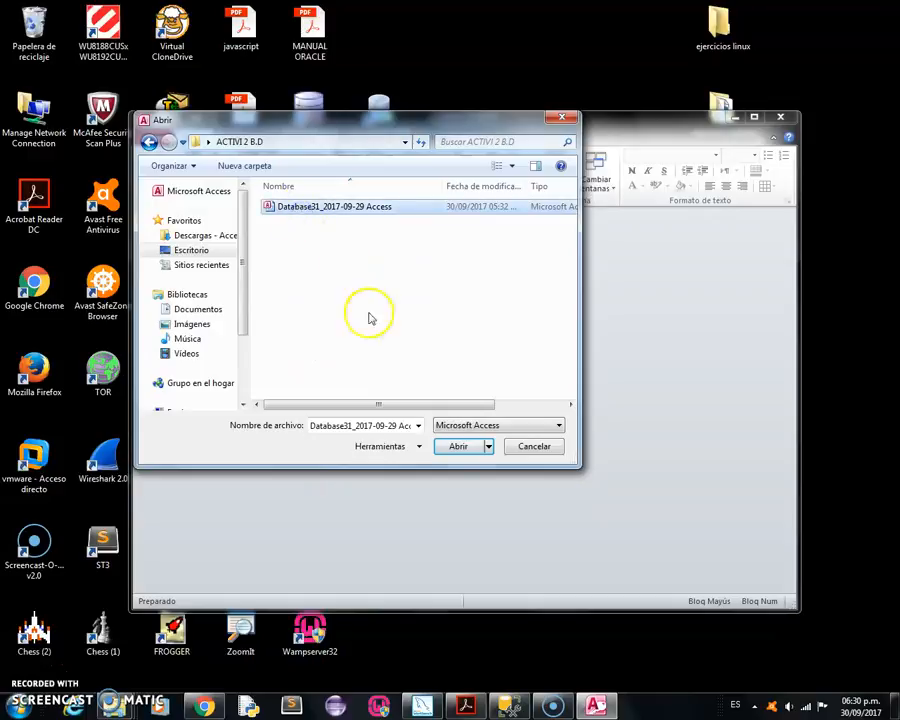
click(451, 449)
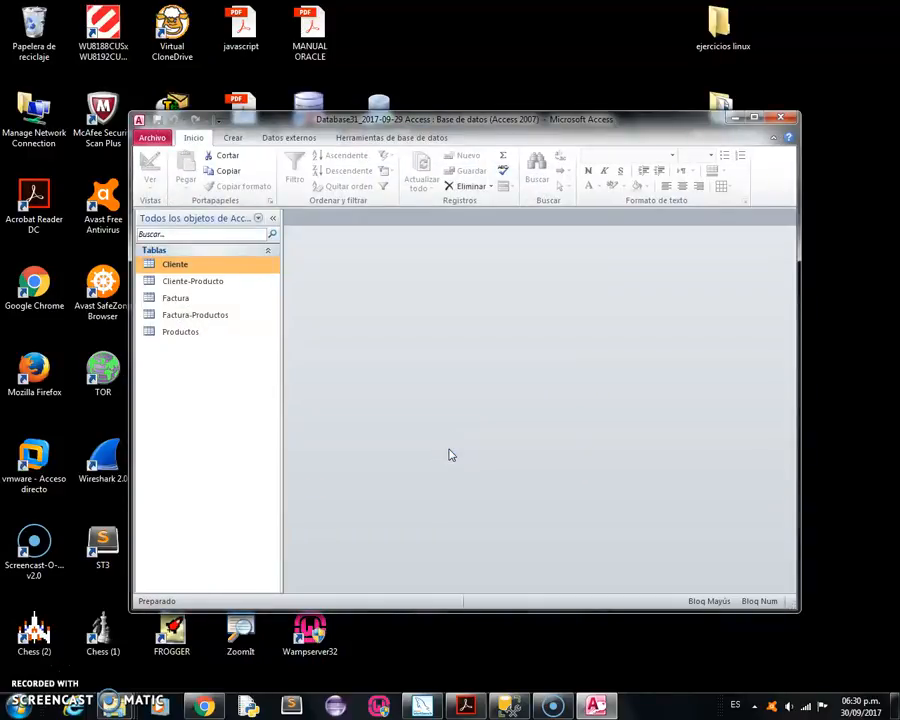
click(754, 118)
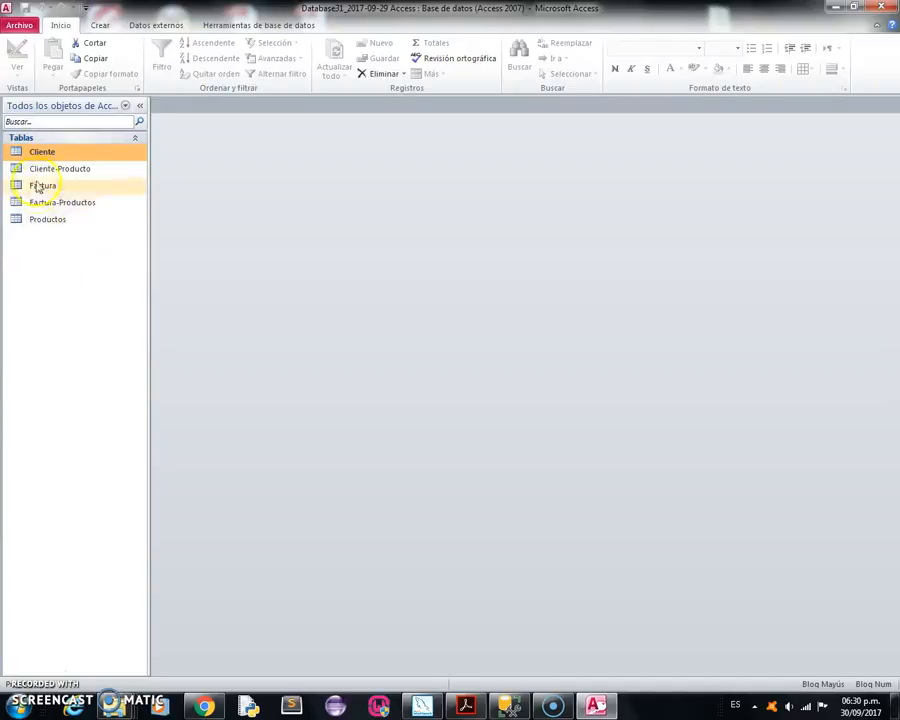
Open the Cliente and Cliente-Producto tables to view their records.
click(19, 153)
double_click(19, 153)
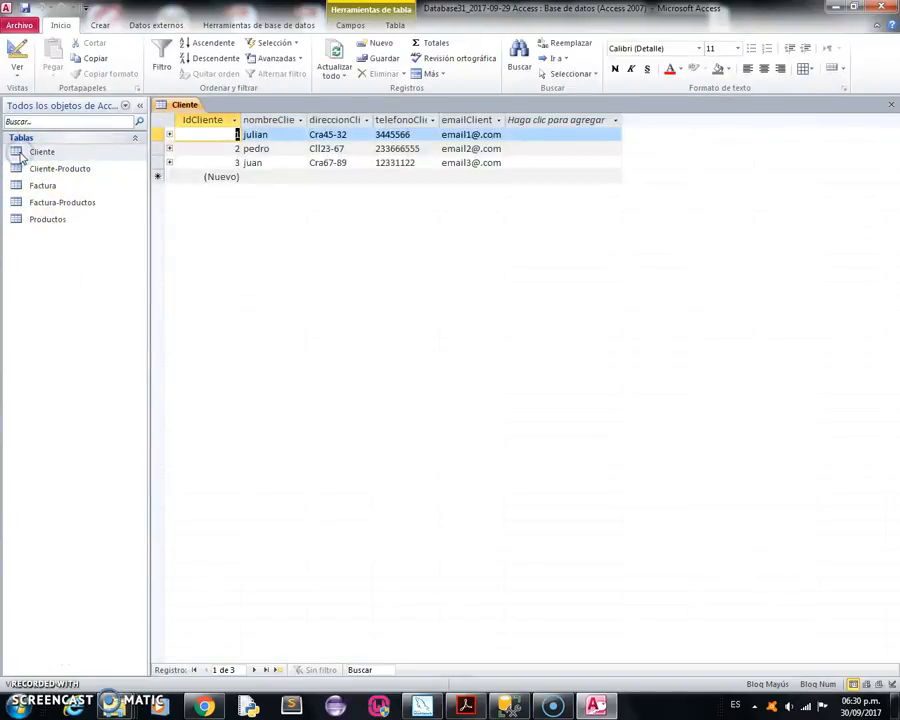
click(43, 172)
double_click(43, 172)
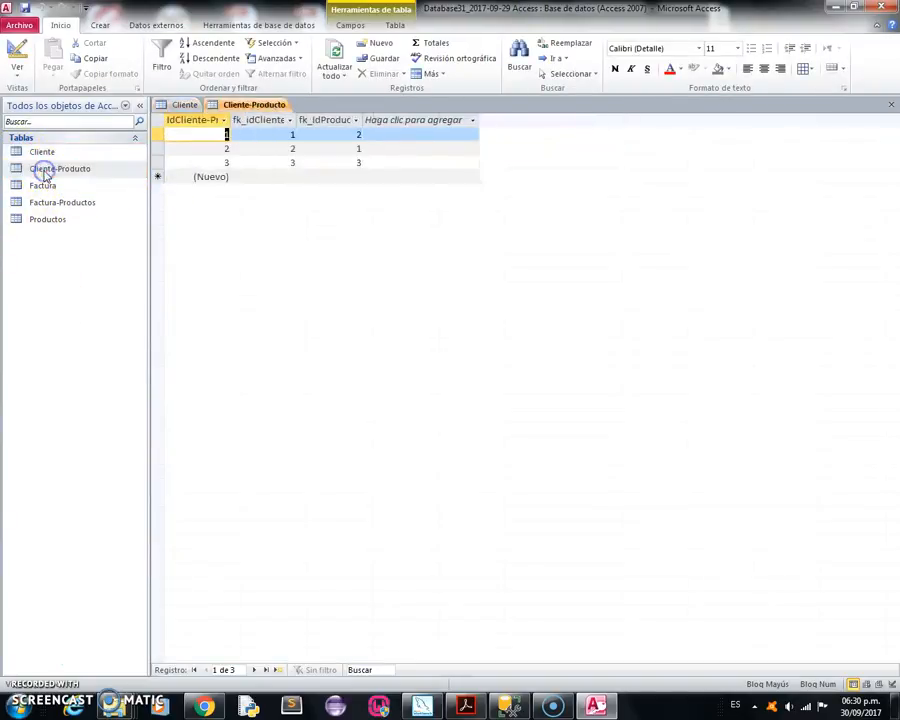
click(207, 231)
Start saving the database in the Access 2002-2003 format and let Access close all open objects.
click(22, 25)
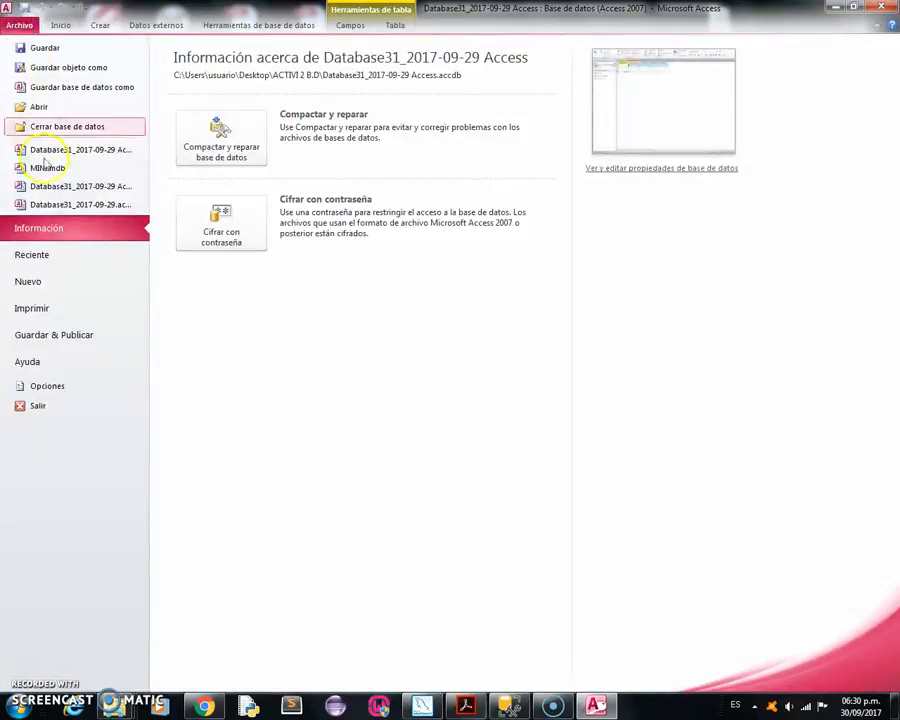
click(57, 337)
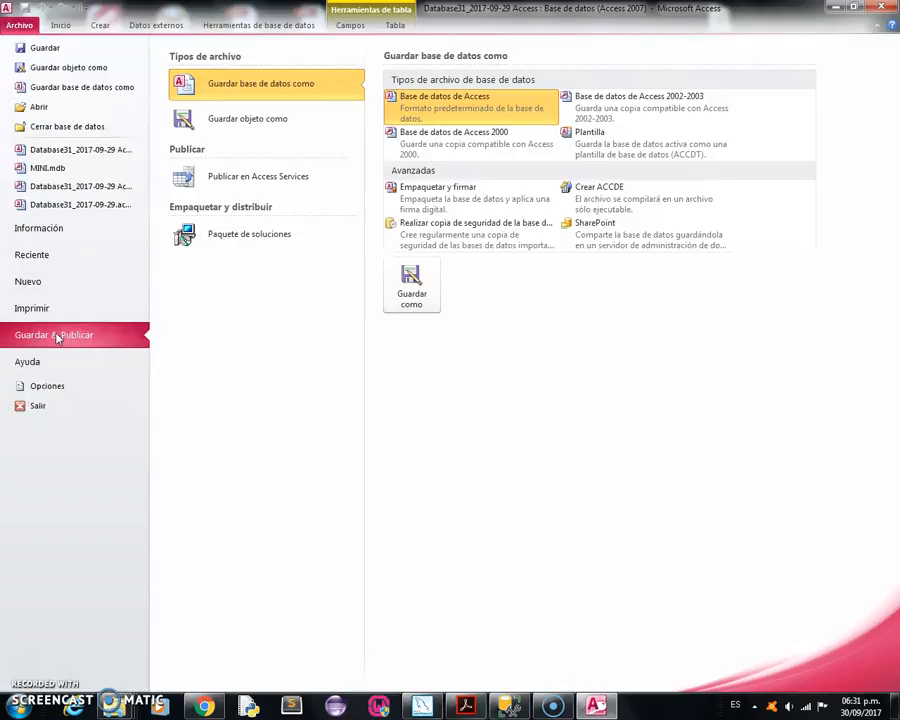
click(650, 104)
click(430, 297)
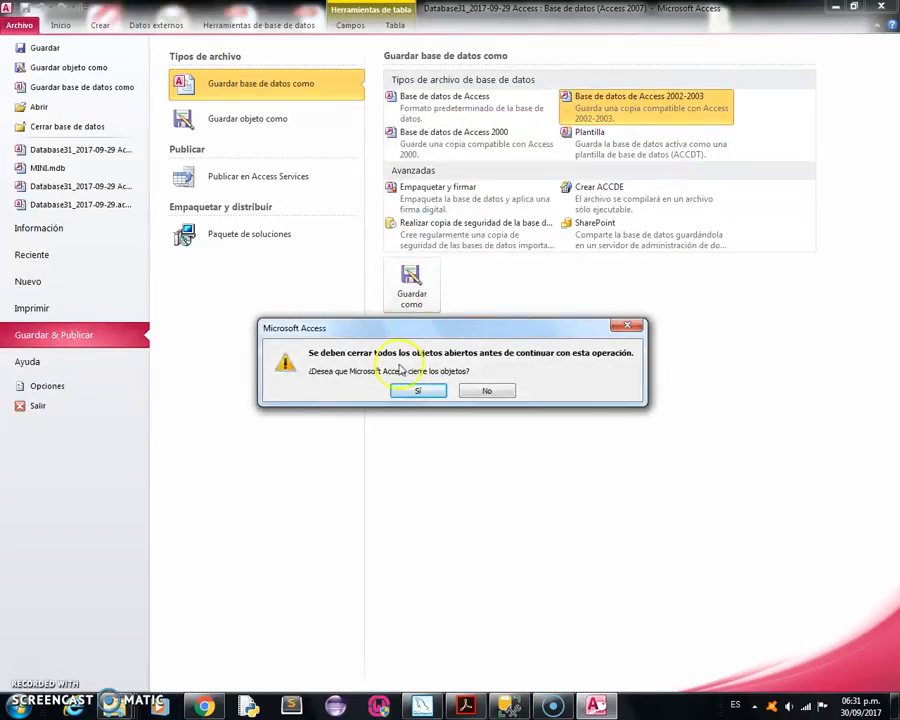
click(420, 390)
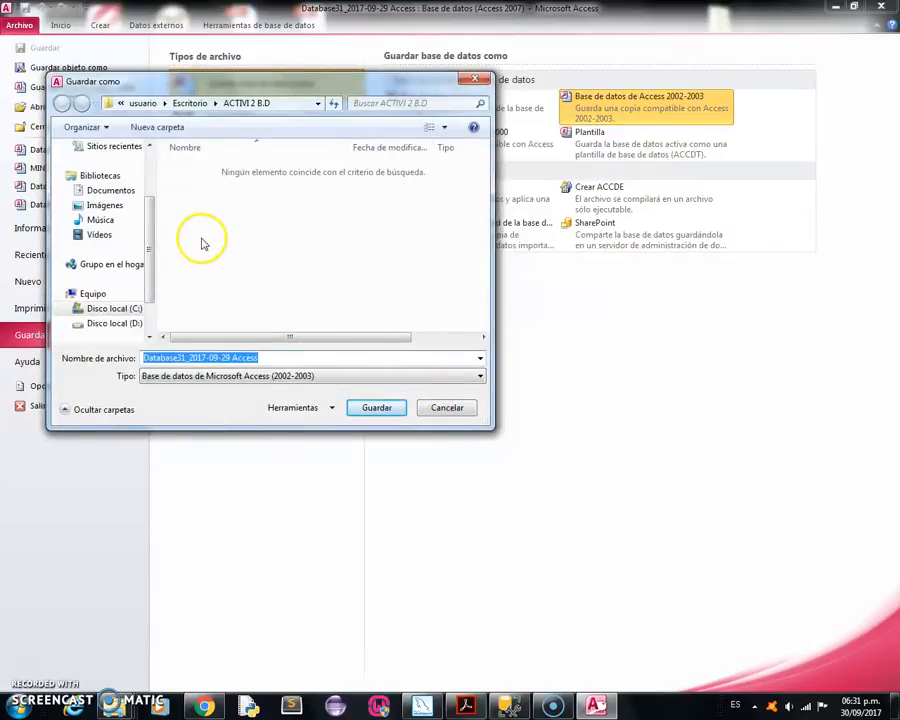
Save the converted database to the desktop as MINIMERCADO and enable its content.
scroll(148, 195, up, 2)
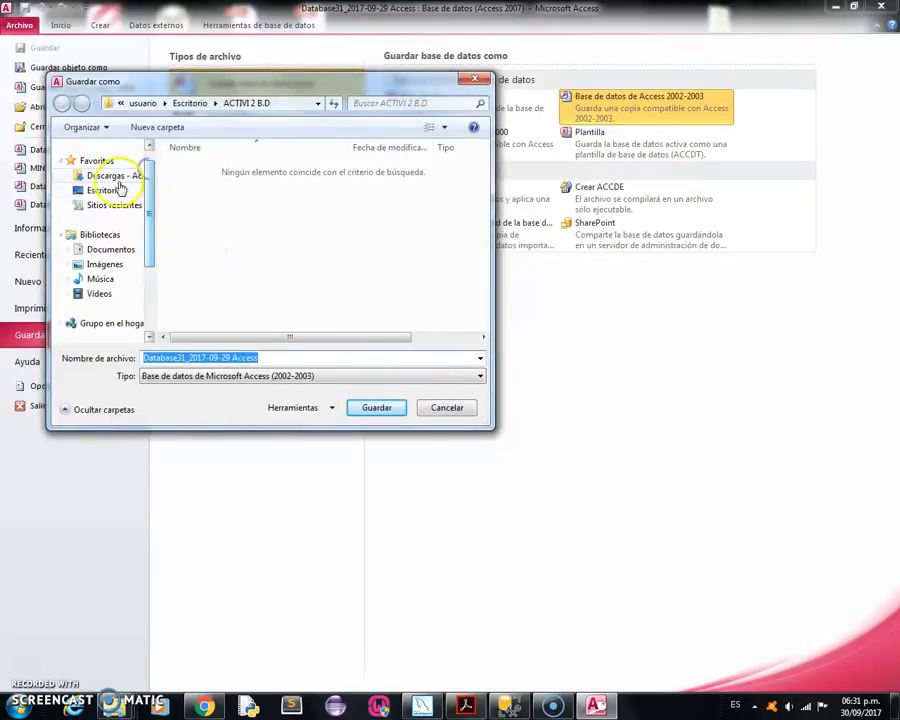
click(110, 190)
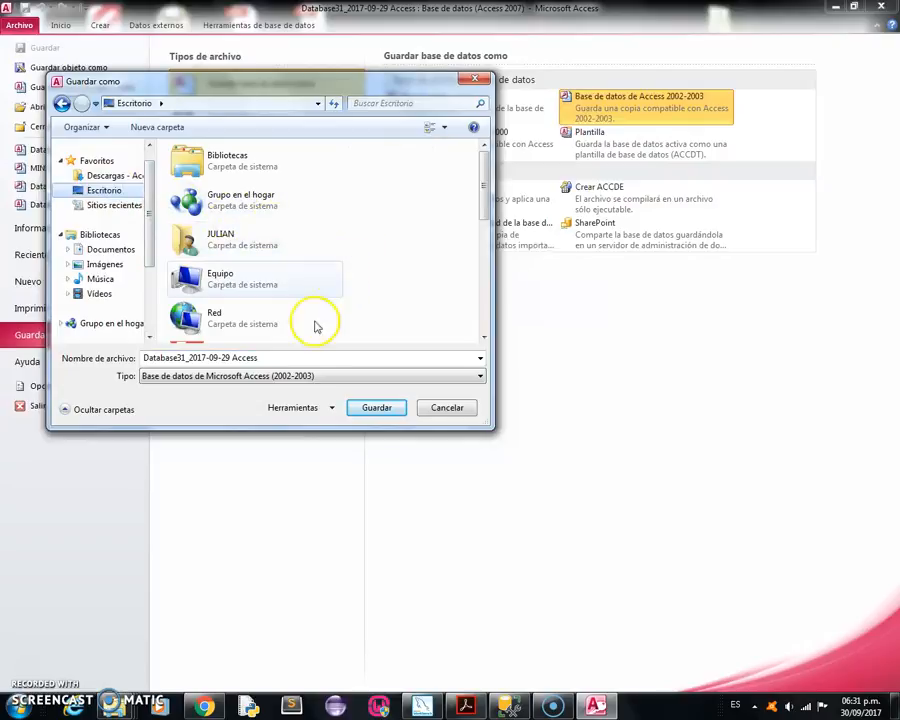
click(277, 358)
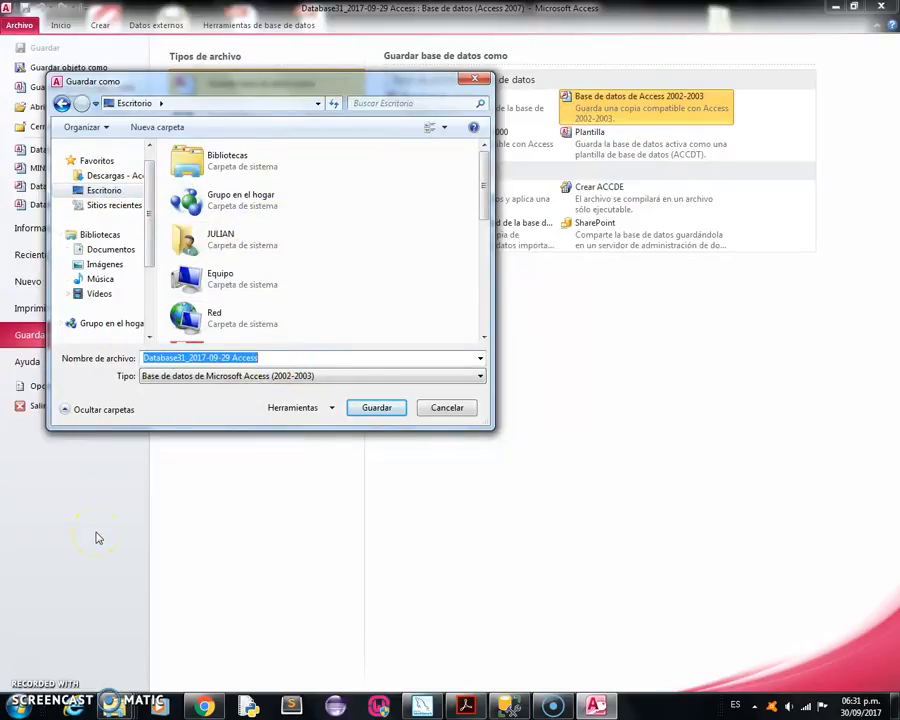
text(MI)
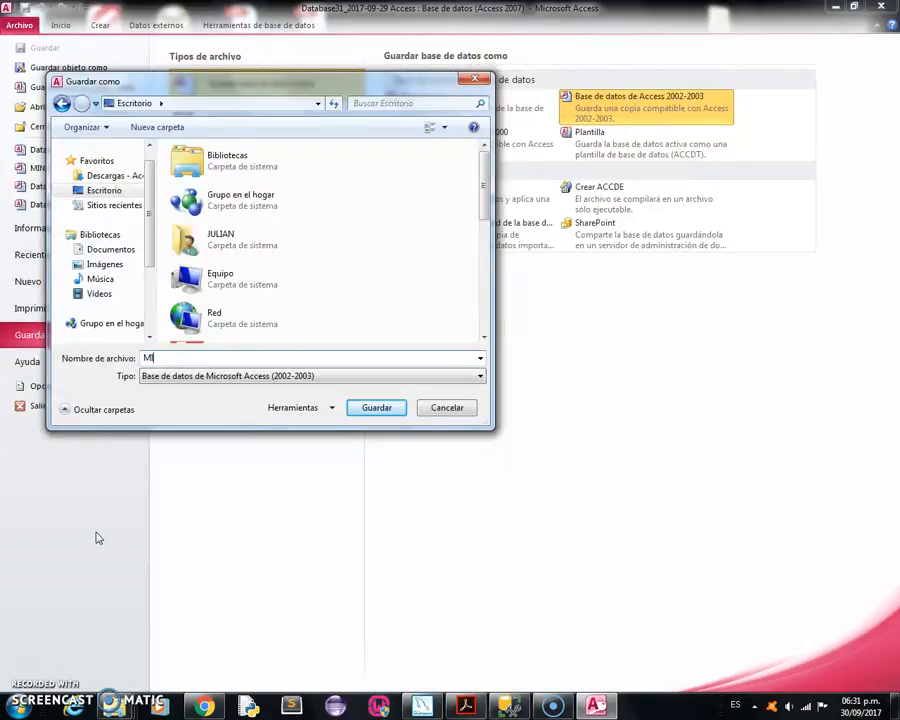
text(NIMERCADO)
click(378, 410)
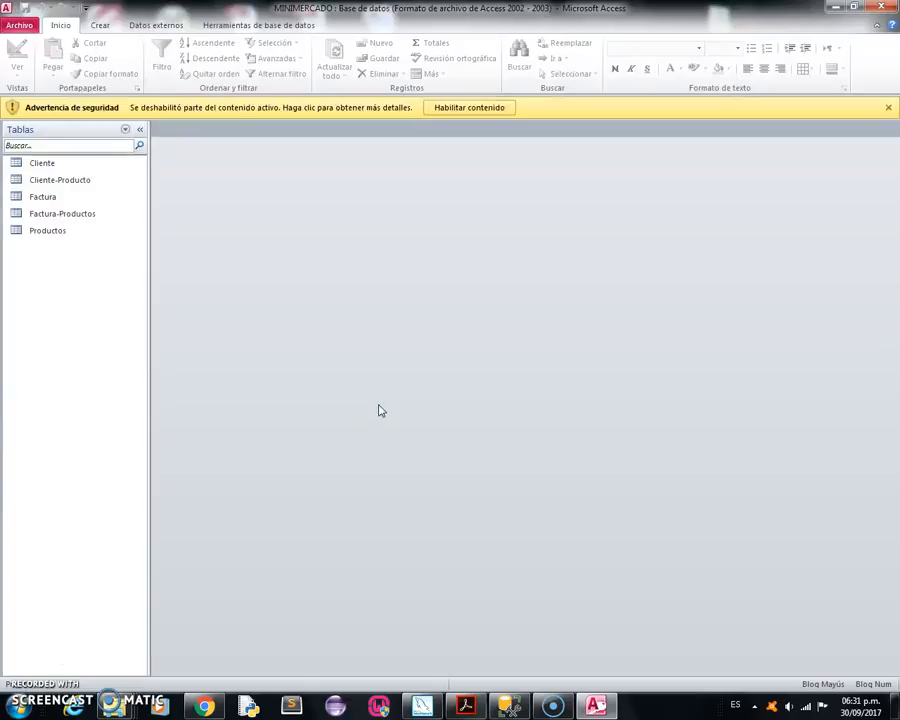
click(466, 108)
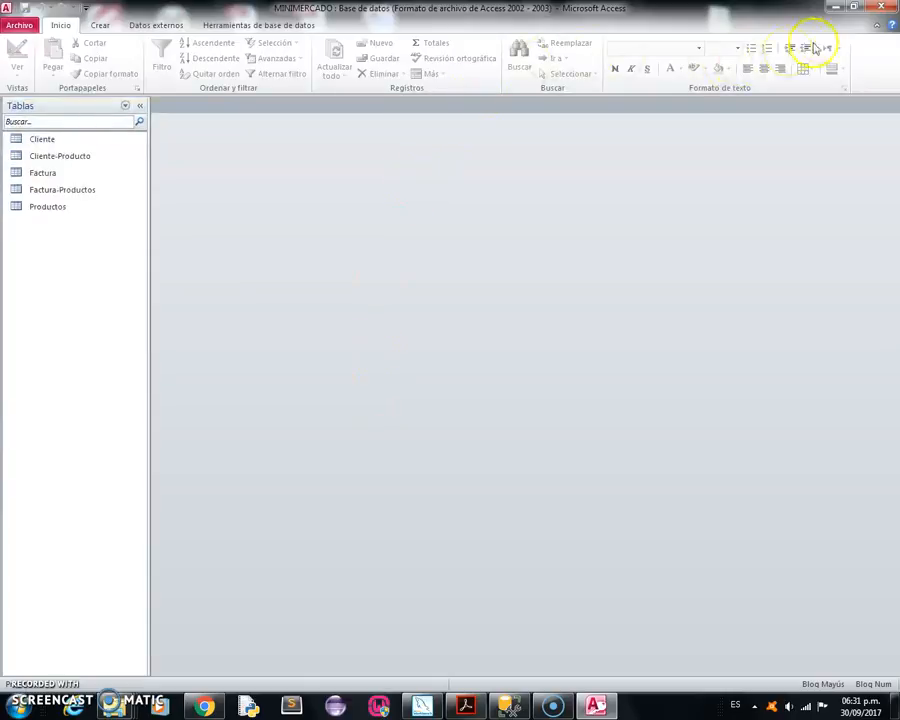
Minimize Access and the SGBD folder window, and move the MINIMERCADO lock file to a lower spot on the desktop.
click(836, 10)
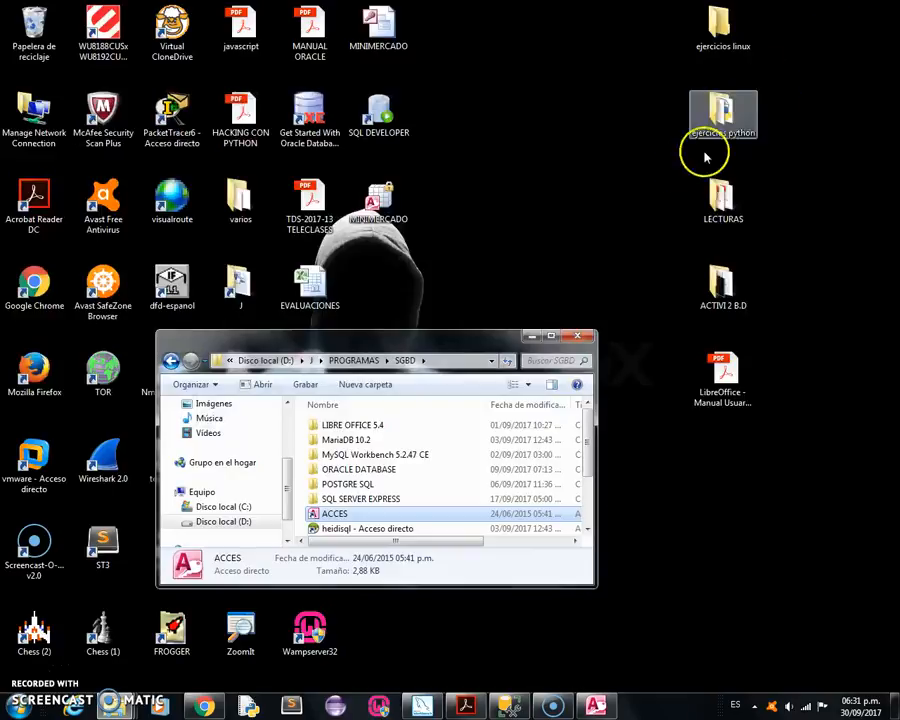
click(531, 337)
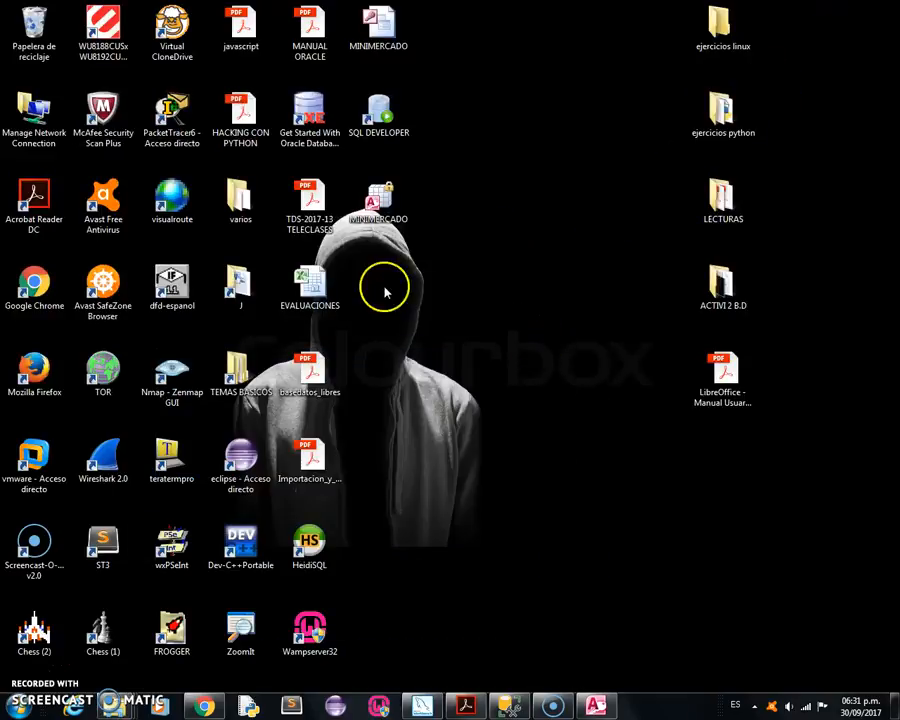
drag(375, 218, 418, 310)
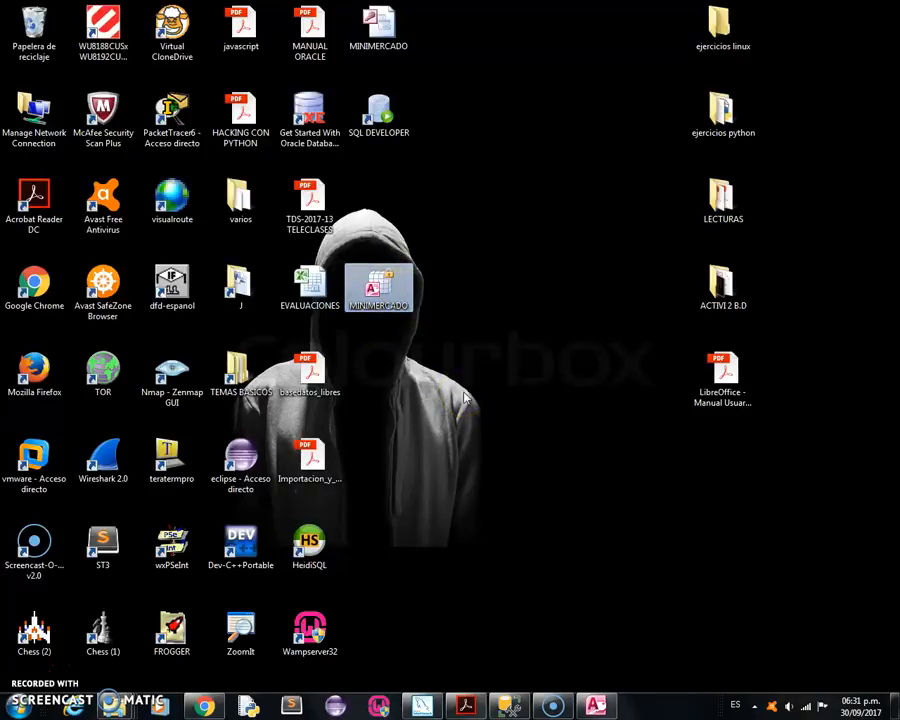
Switch to SQL Server Management Studio and create a new database named BASEPRUEBAS.
click(513, 705)
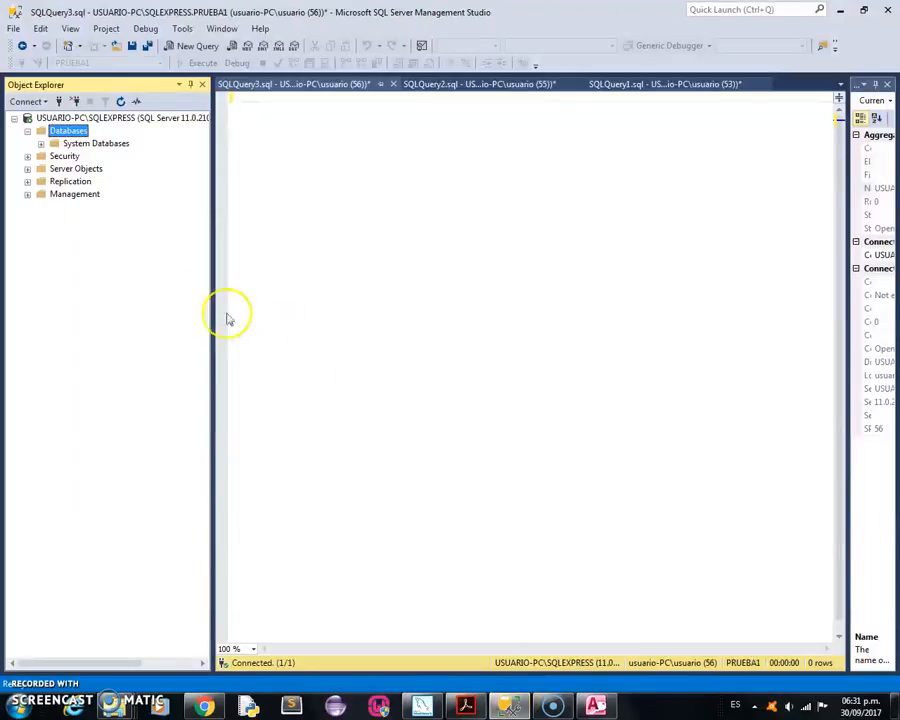
click(130, 291)
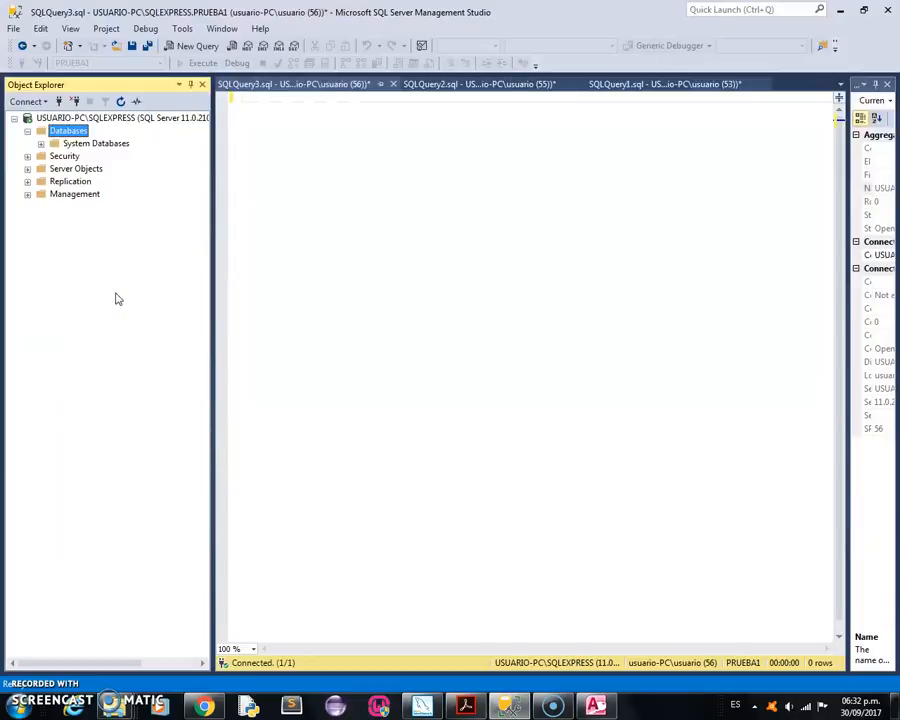
right_click(66, 133)
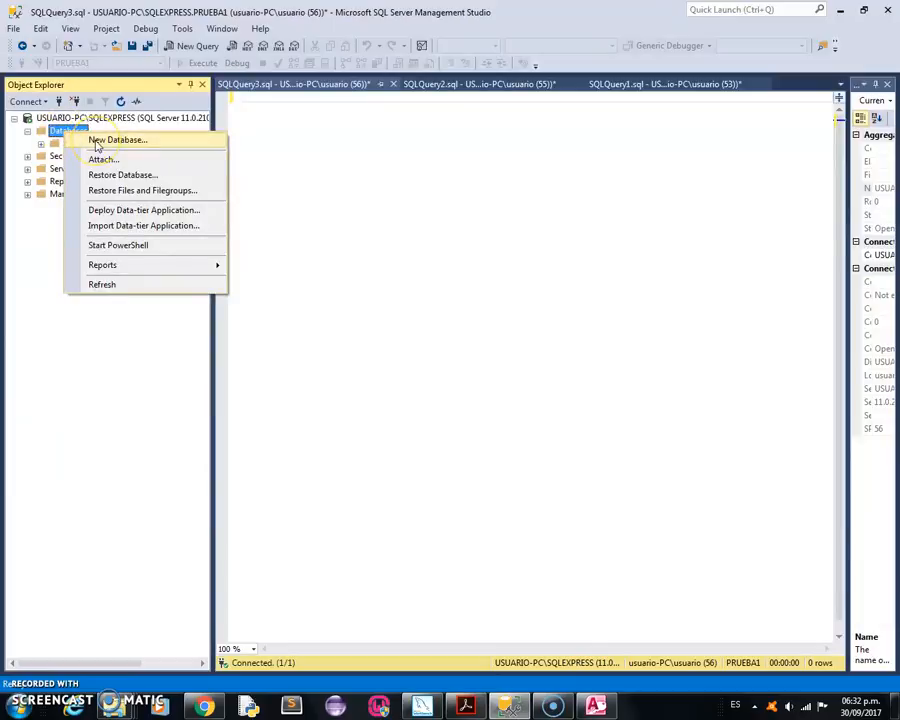
click(96, 141)
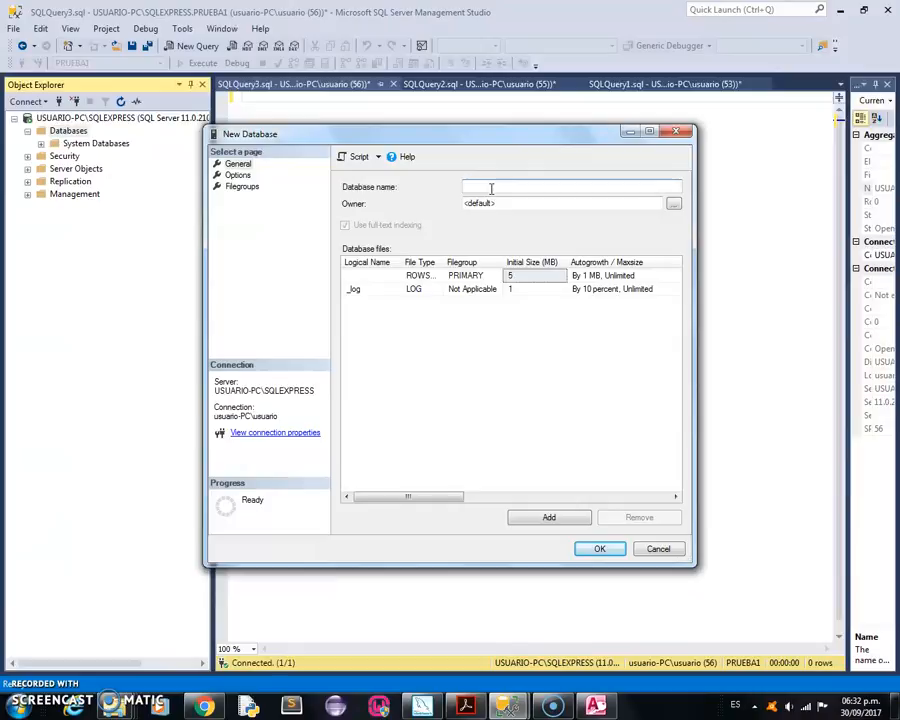
text(BASEPRUEBAS)
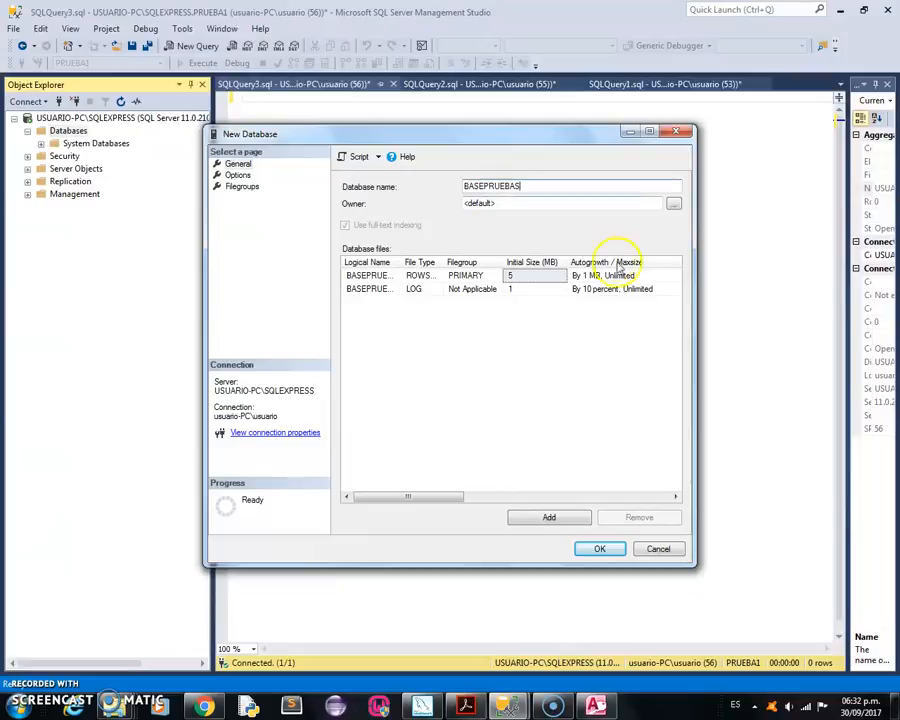
click(588, 549)
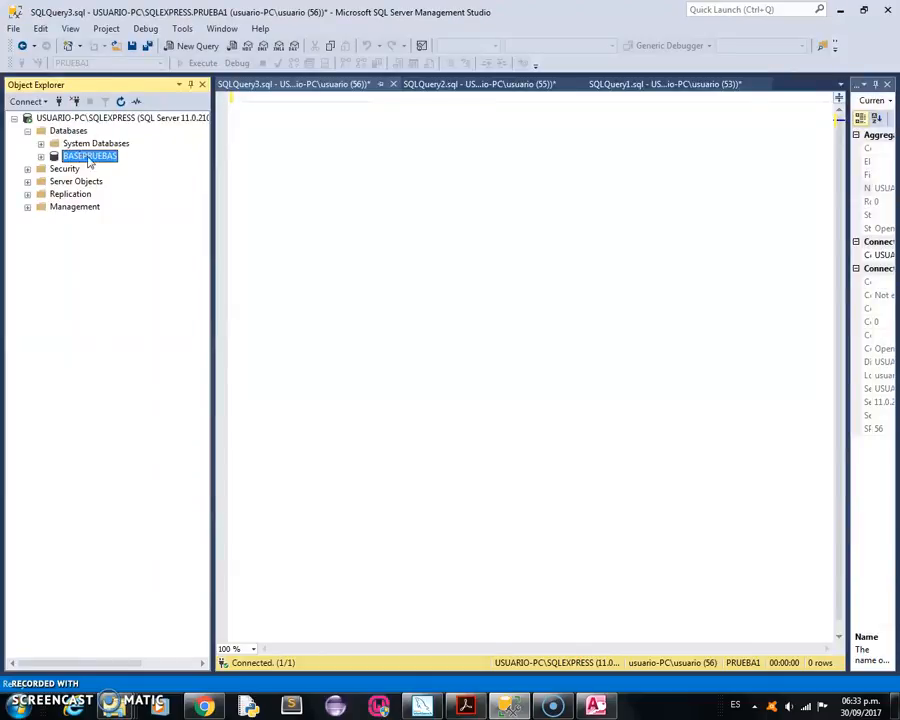
Start a data import into BASEPRUEBAS with Microsoft Access (Microsoft Access Database Engine) as the data source.
right_click(89, 158)
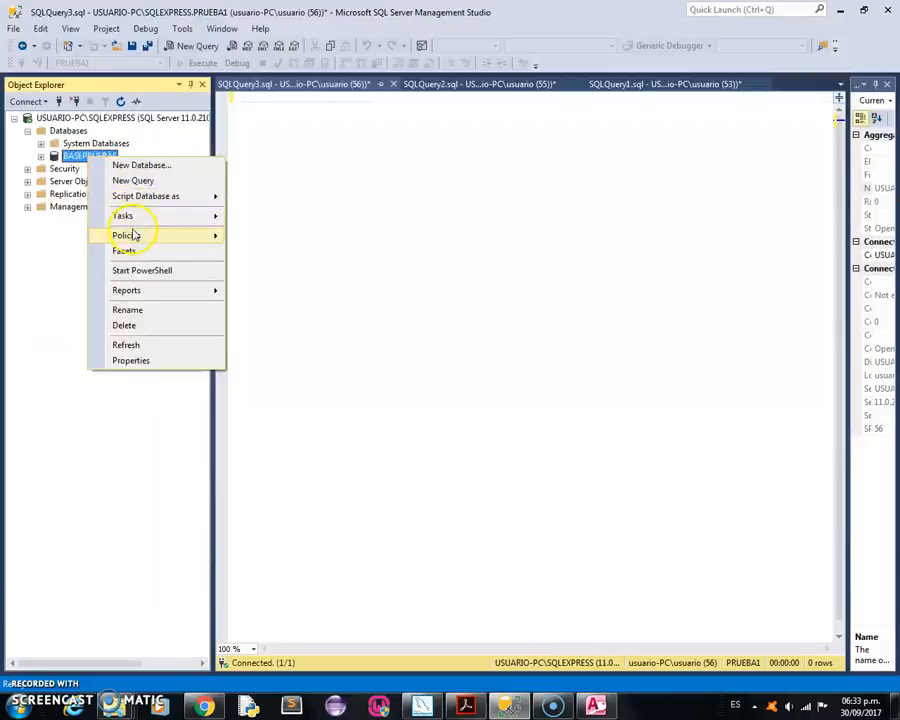
mouse_move(145, 217)
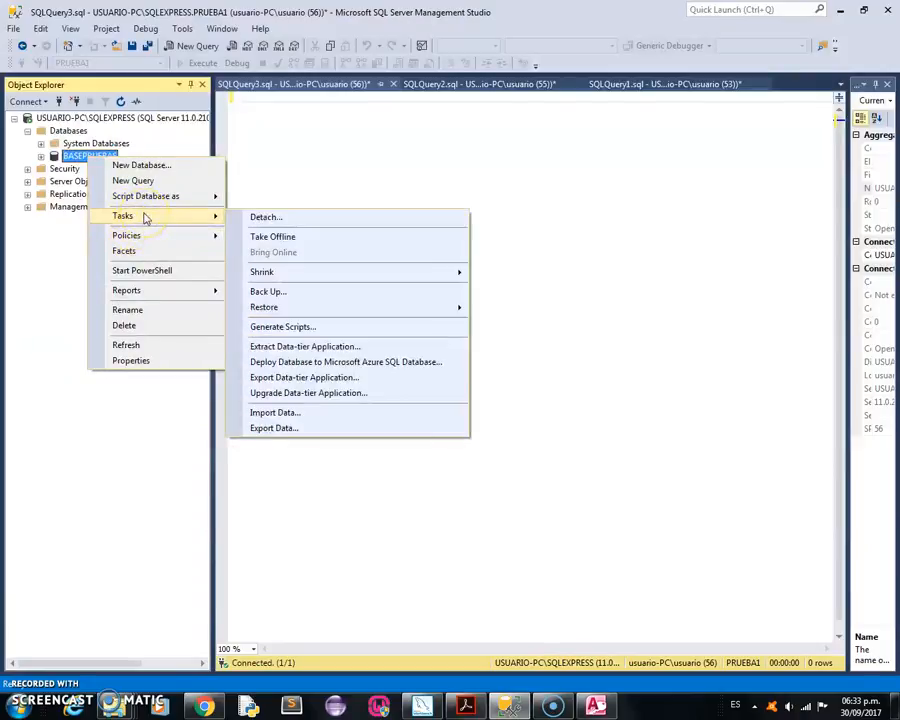
click(273, 413)
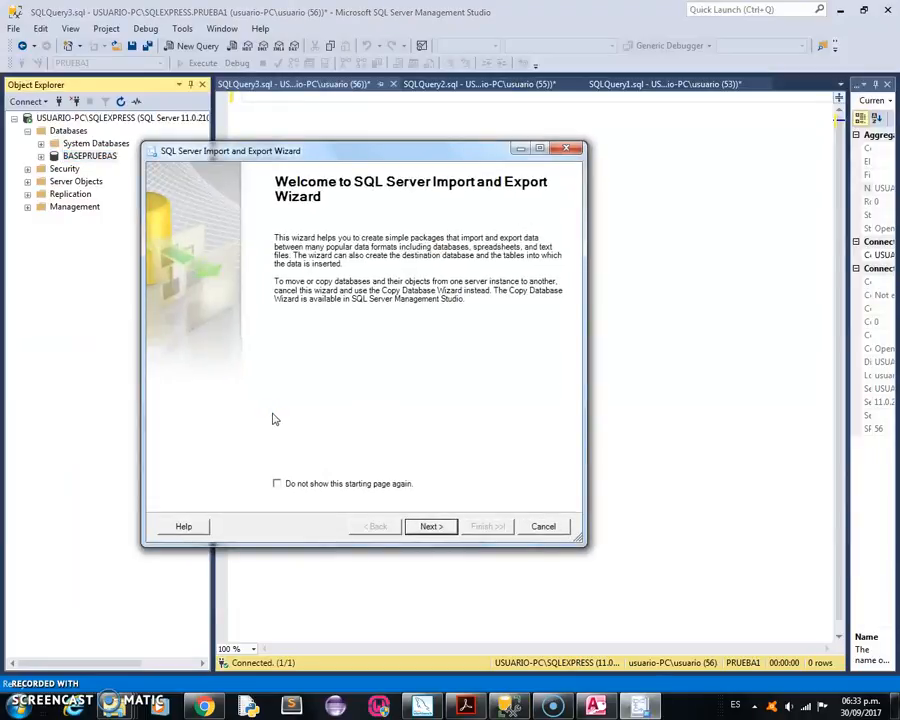
click(430, 528)
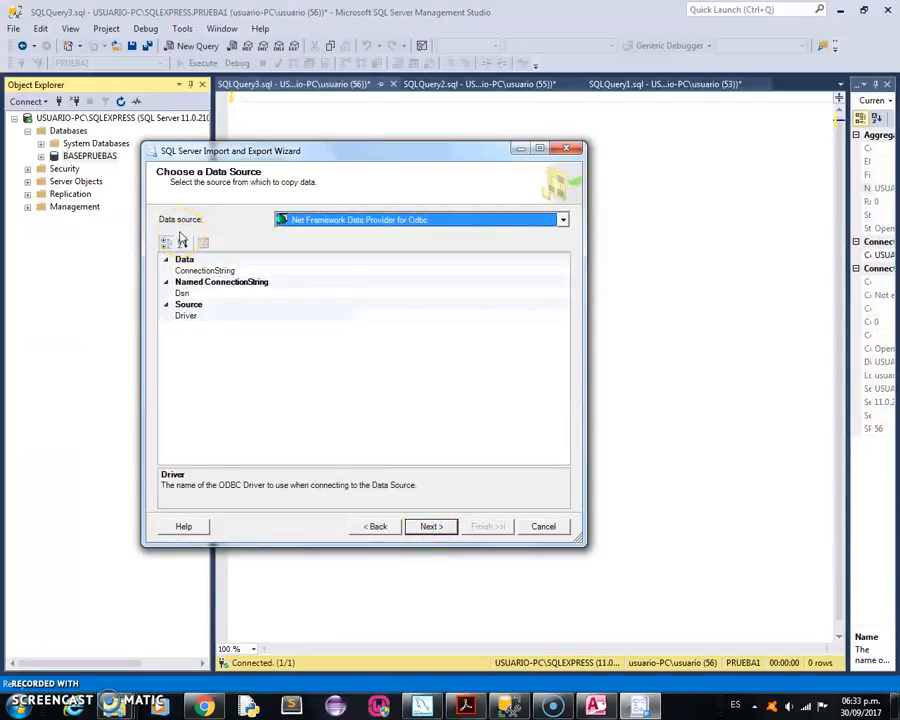
click(563, 222)
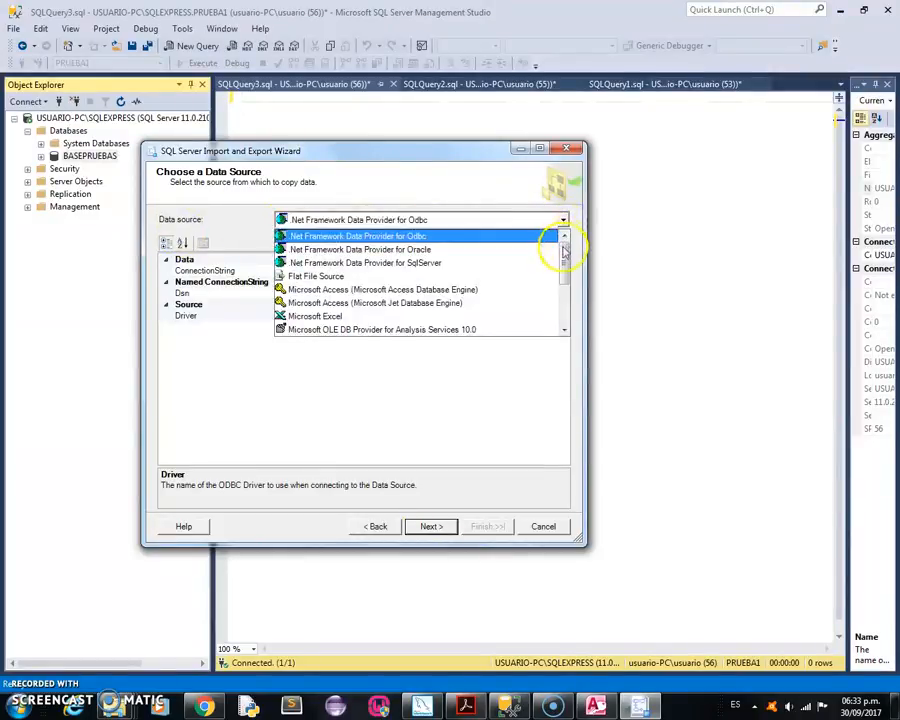
mouse_move(562, 252)
mouse_down()
mouse_move(563, 300)
mouse_move(563, 272)
mouse_up()
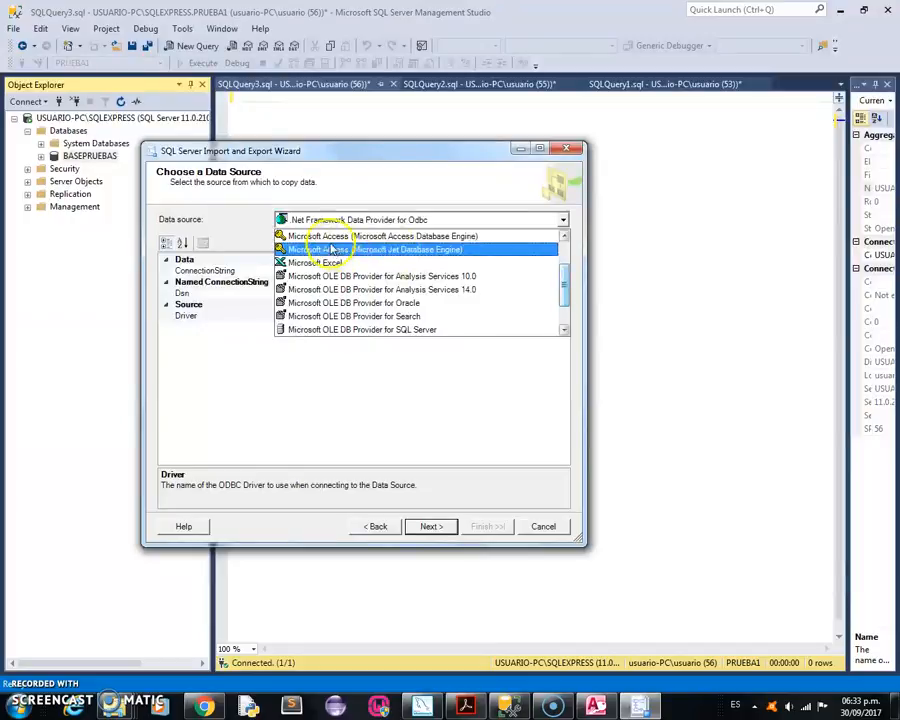
click(418, 237)
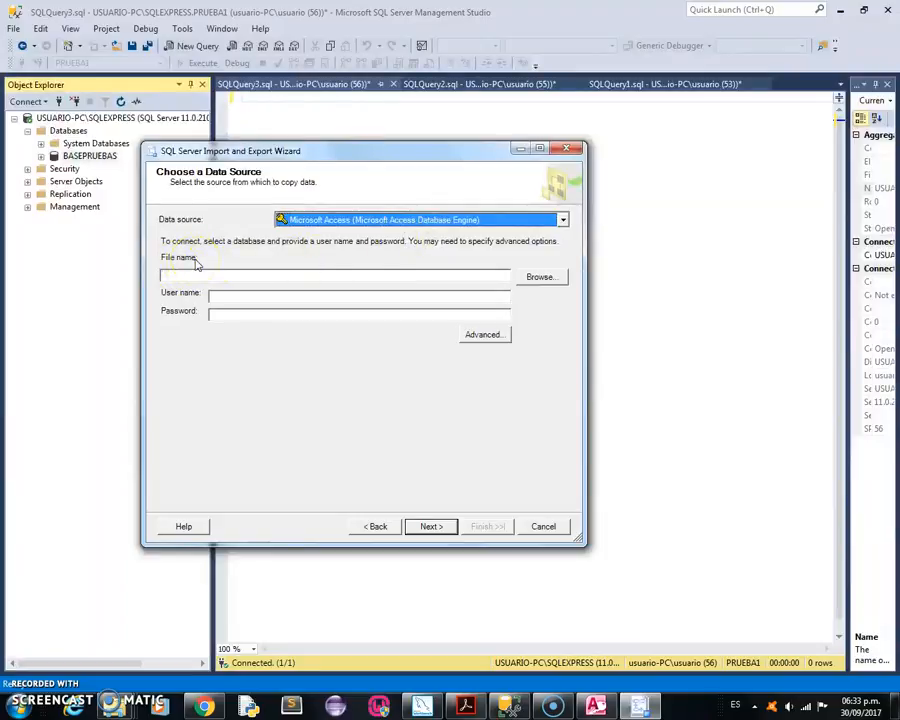
Choose the MINIMERCADO Access database on the desktop as the import's source file and continue to the destination settings.
click(541, 278)
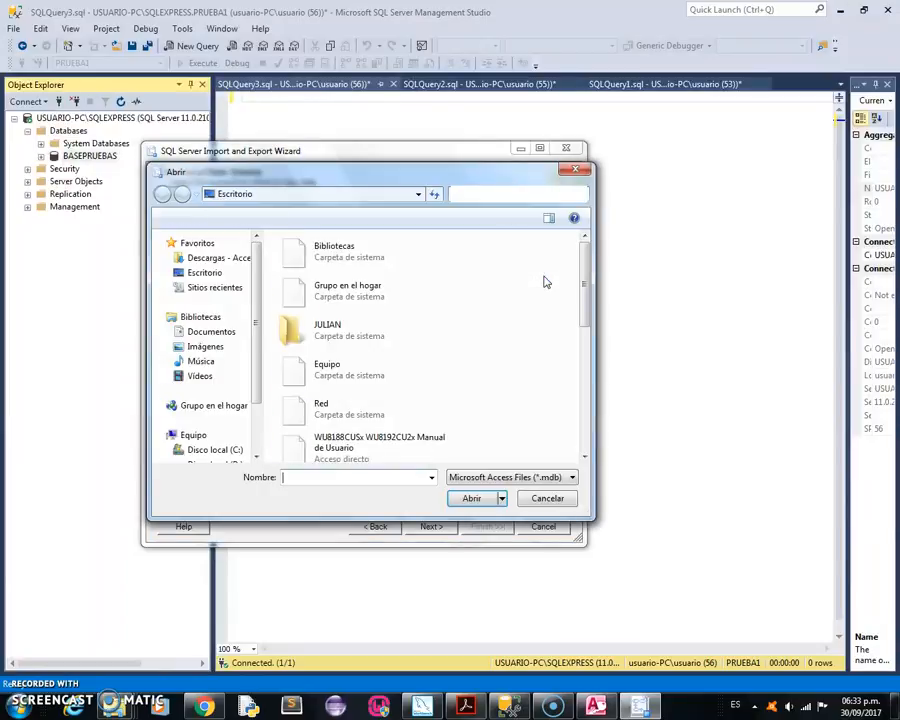
drag(586, 318, 584, 424)
click(367, 417)
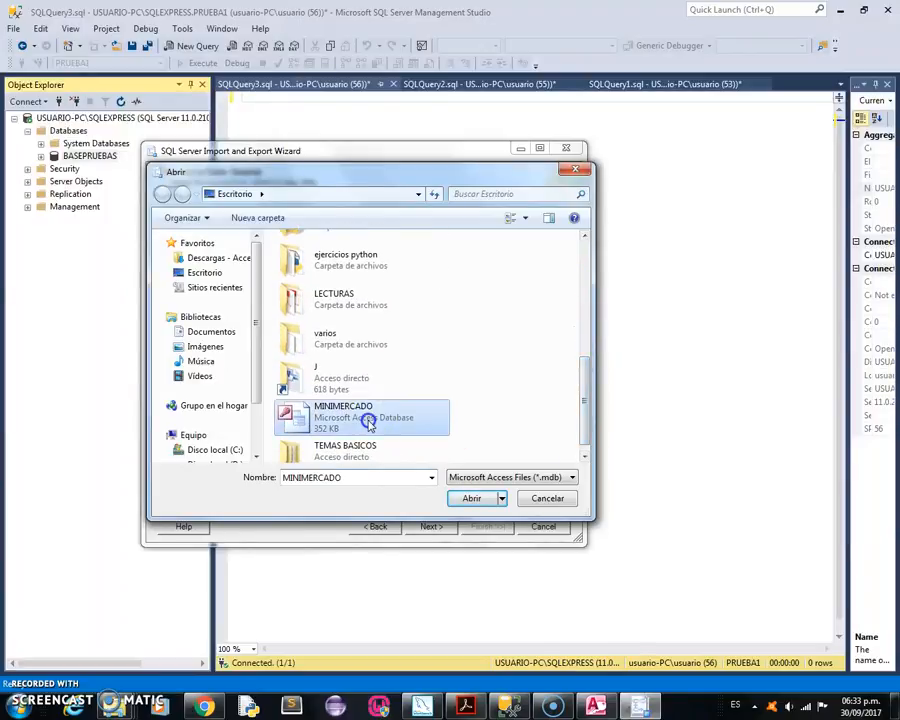
click(471, 499)
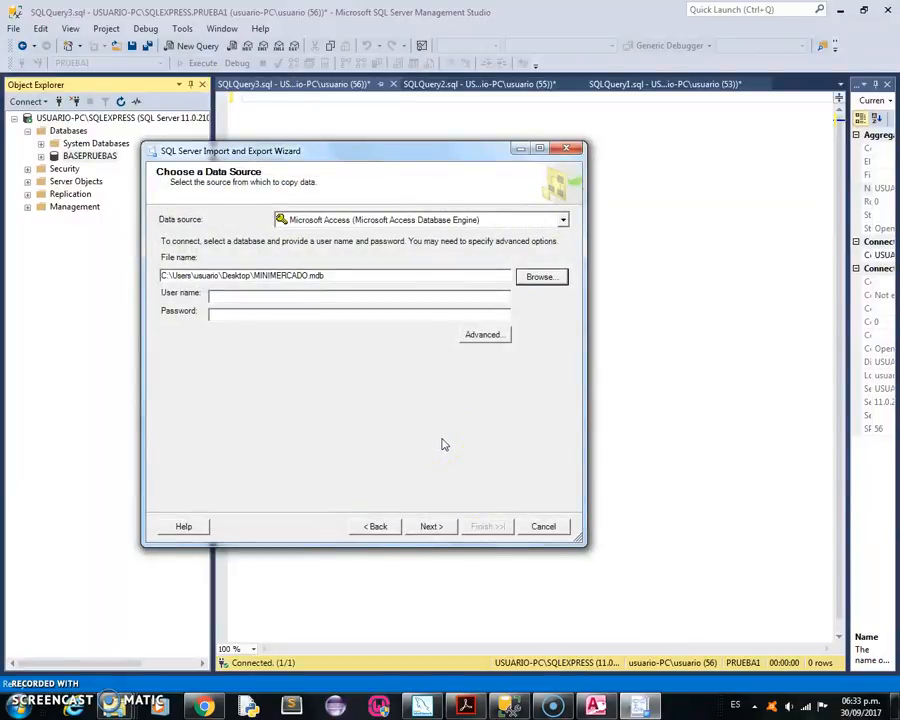
click(434, 526)
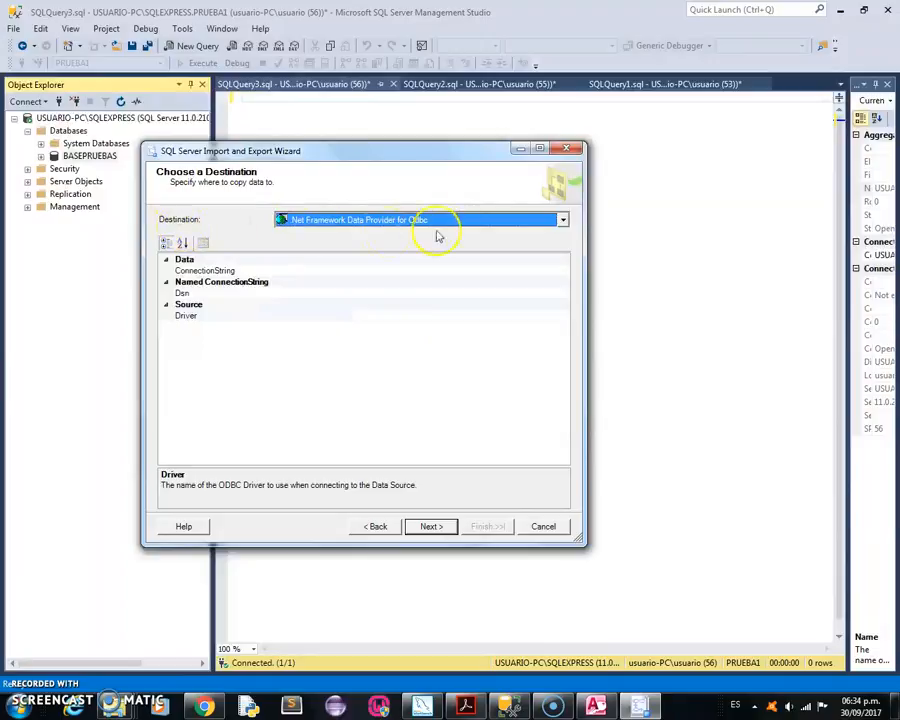
Set the import destination to SQL Server Native Client 11.0, keeping Windows Authentication and the BASEPRUEBAS database.
click(562, 220)
click(562, 260)
drag(562, 260, 562, 293)
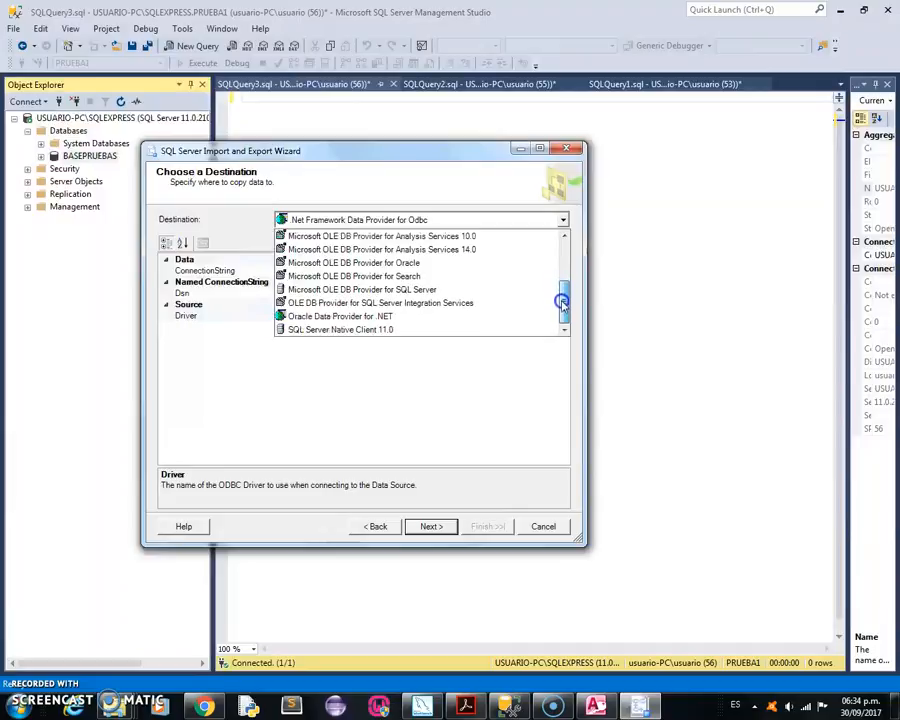
click(361, 330)
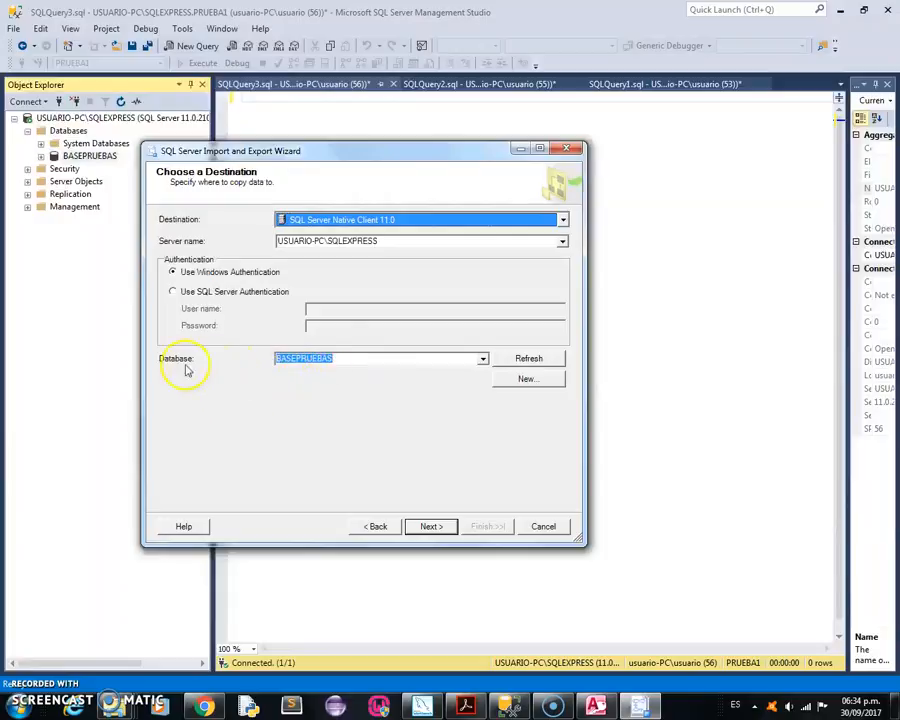
click(430, 527)
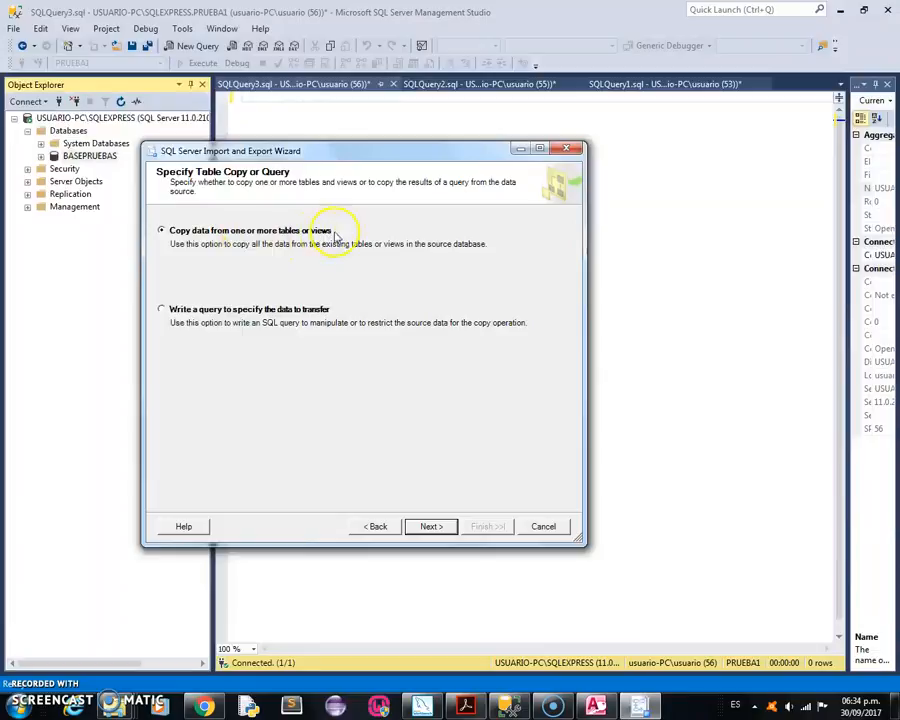
Copy all the source tables into BASEPRUEBAS, running the import immediately, and close the wizard.
click(428, 526)
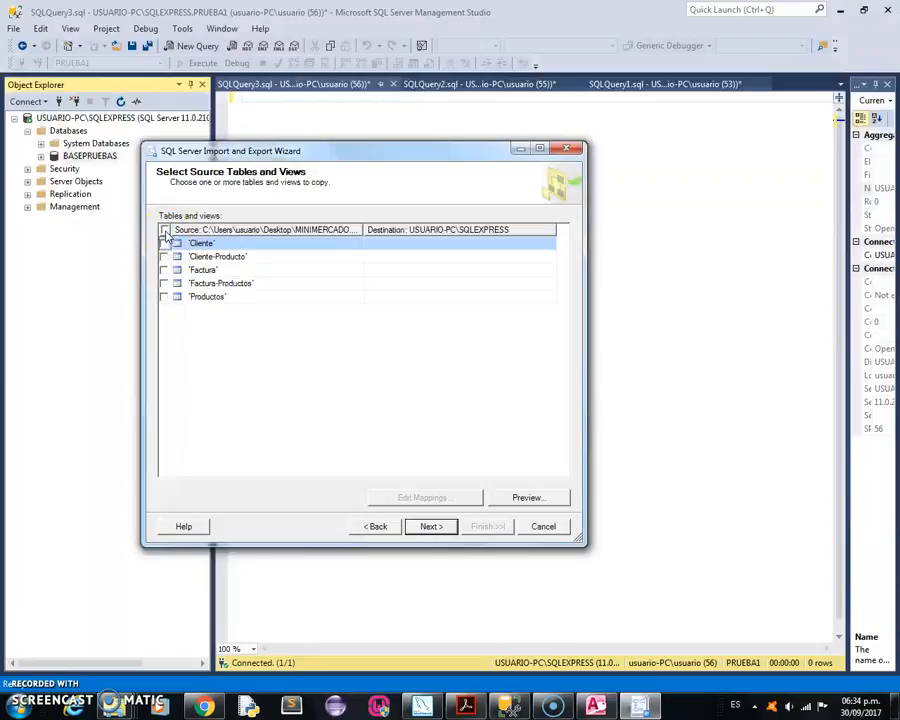
click(165, 231)
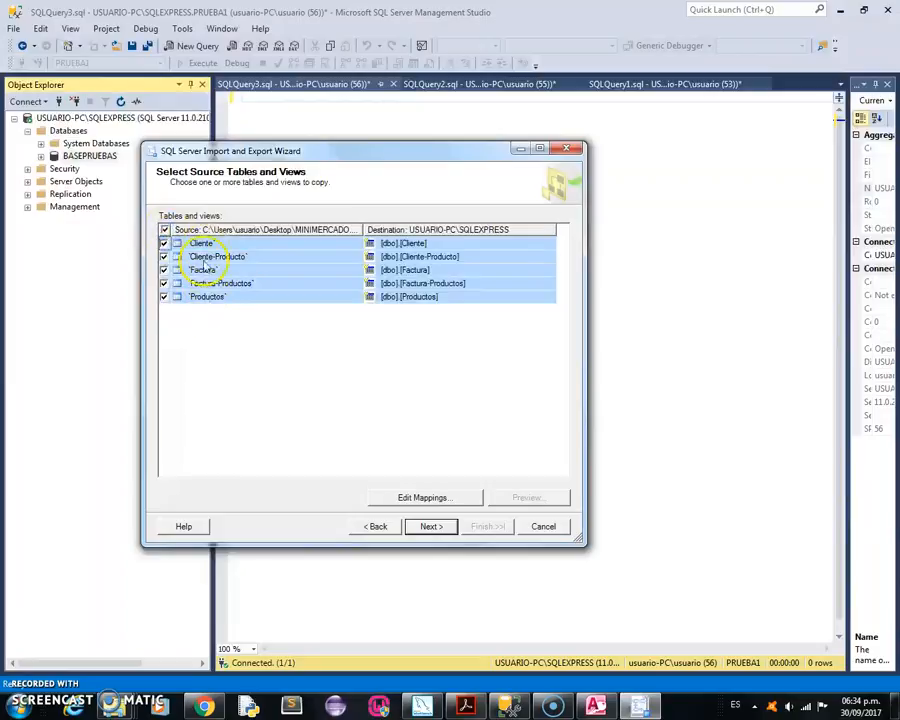
click(429, 527)
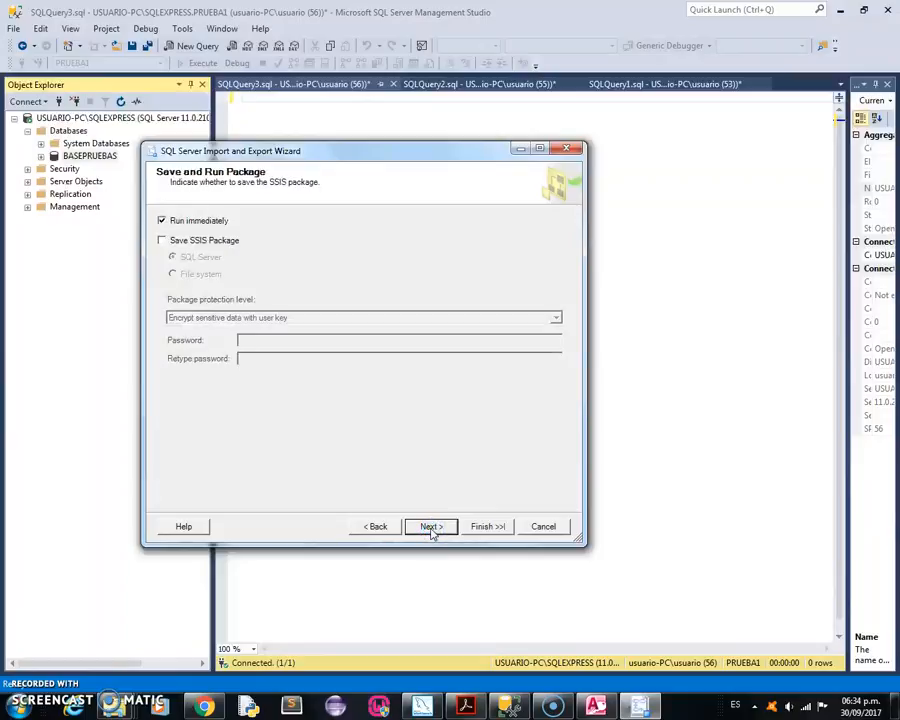
click(430, 528)
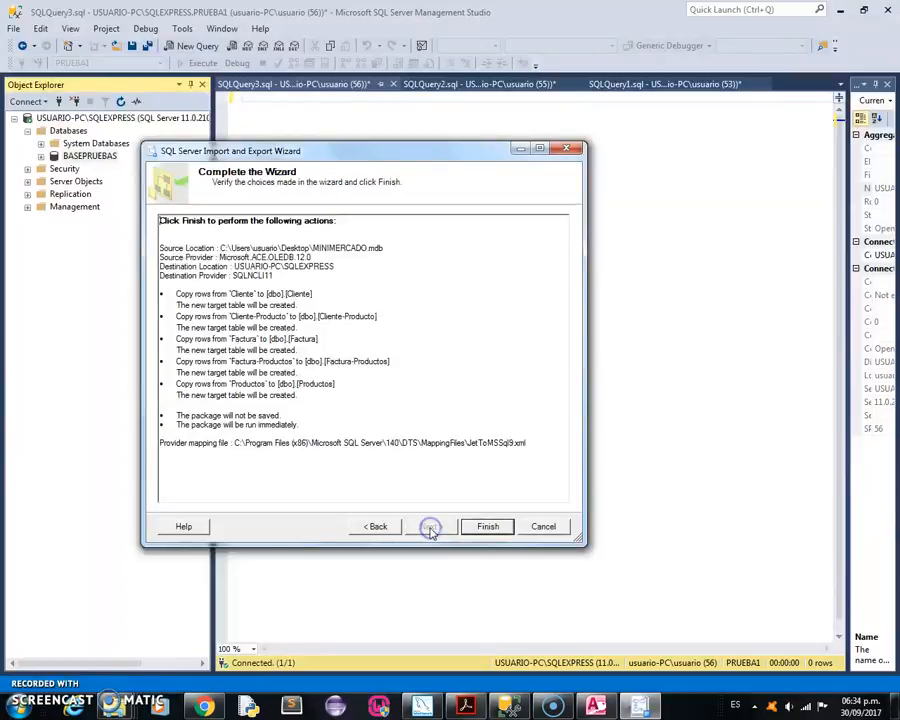
click(479, 527)
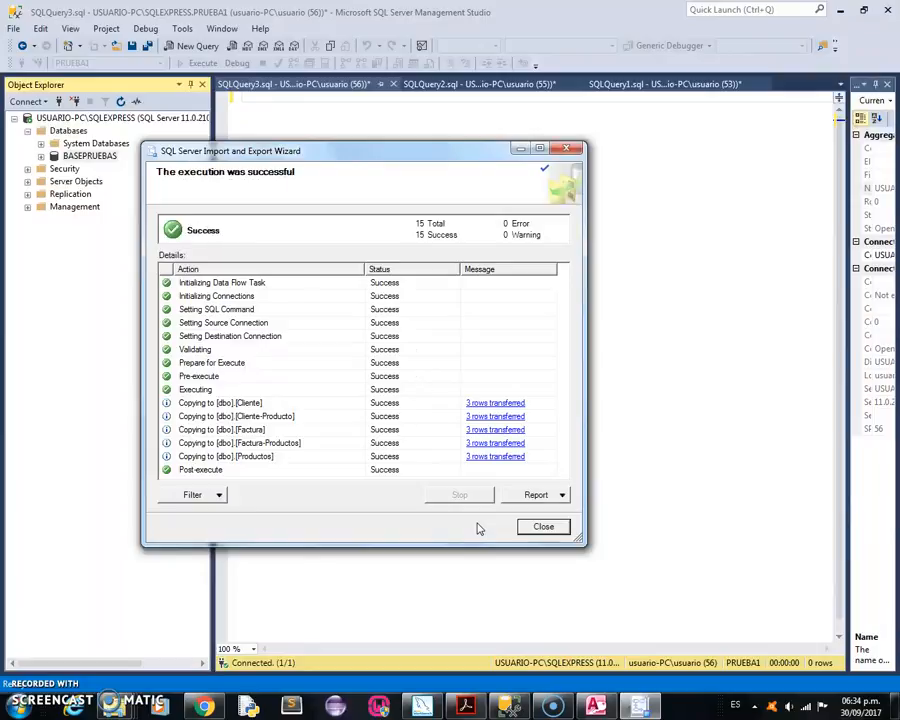
click(543, 526)
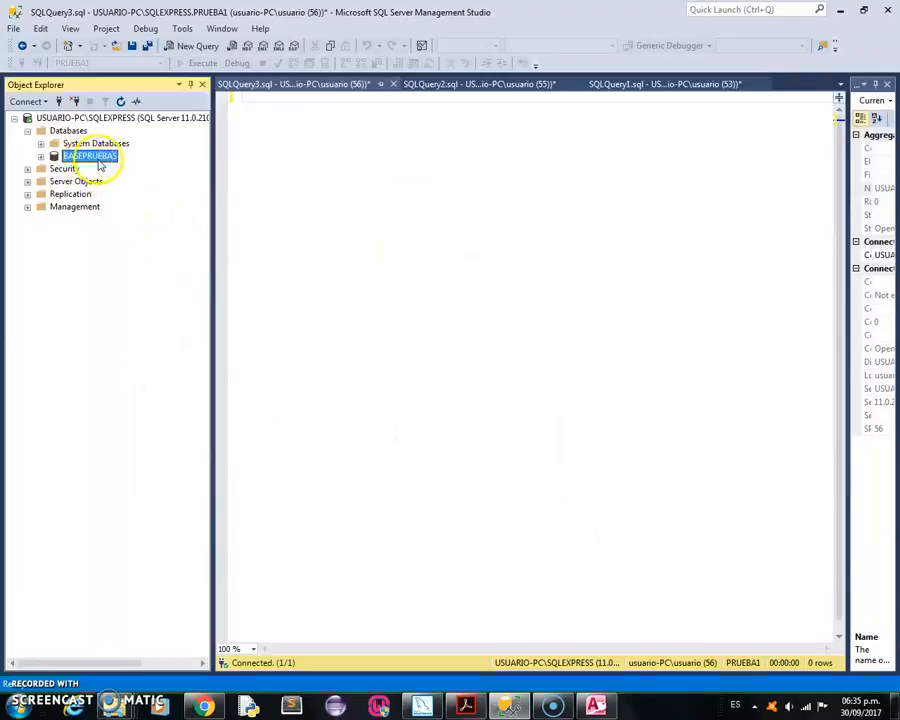
Expand the tables of BASEPRUEBAS and list the columns of the dbo.Cliente table.
click(41, 157)
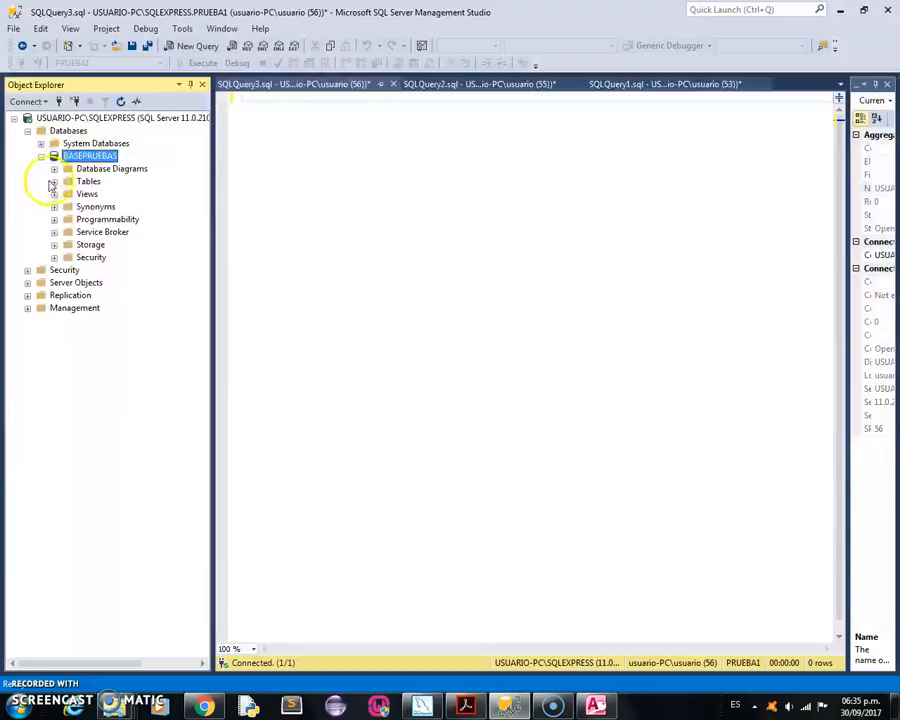
click(54, 181)
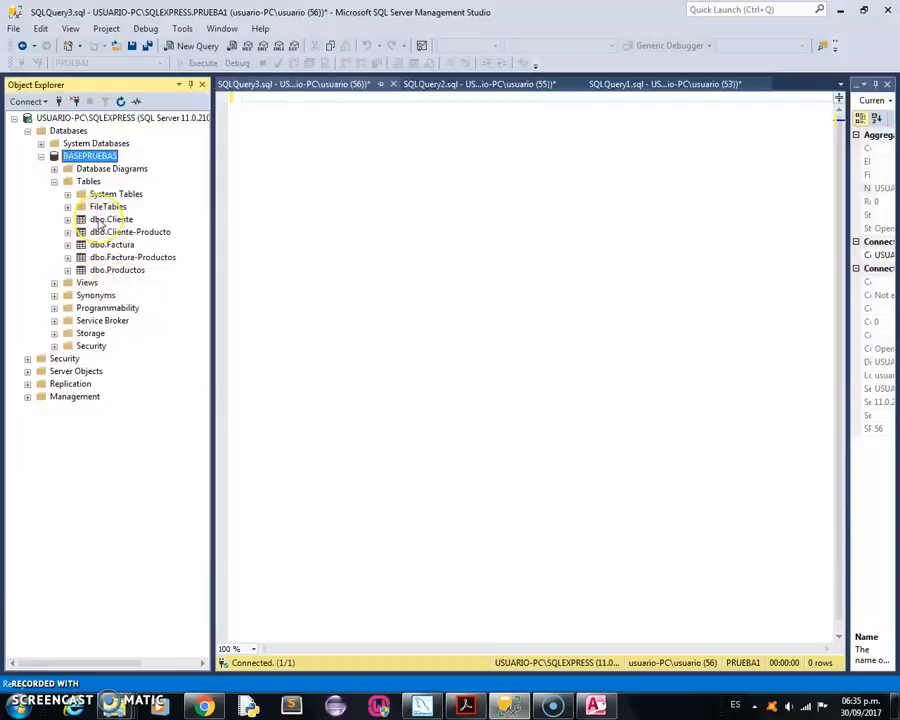
double_click(101, 220)
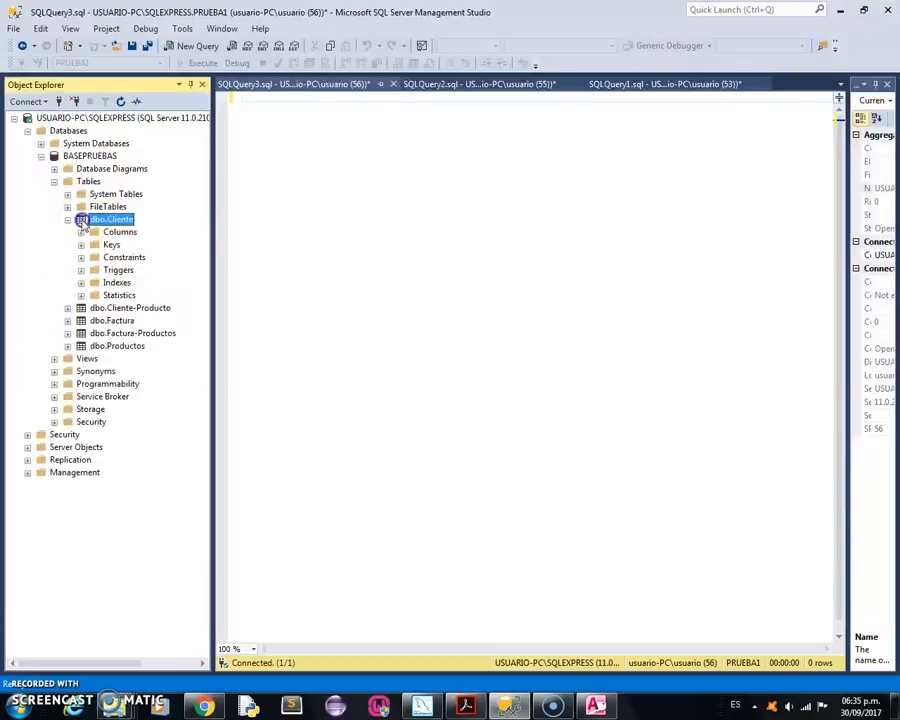
double_click(83, 222)
click(74, 221)
double_click(100, 232)
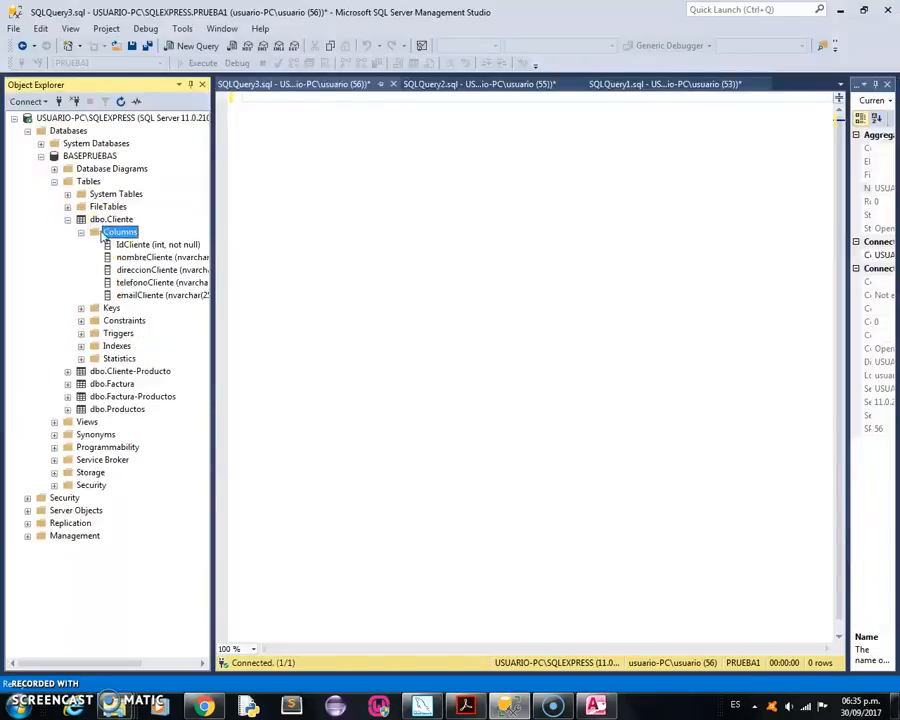
Review the properties of the IdCliente column, close them, and collapse the dbo.Cliente table and the BASEPRUEBAS database.
click(120, 244)
double_click(120, 244)
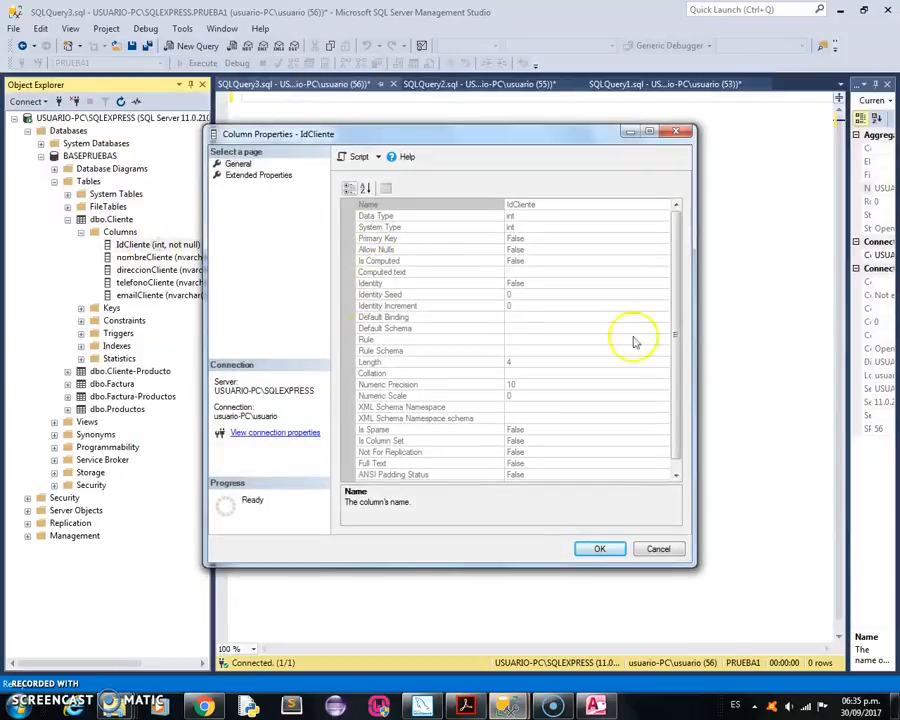
drag(673, 337, 675, 386)
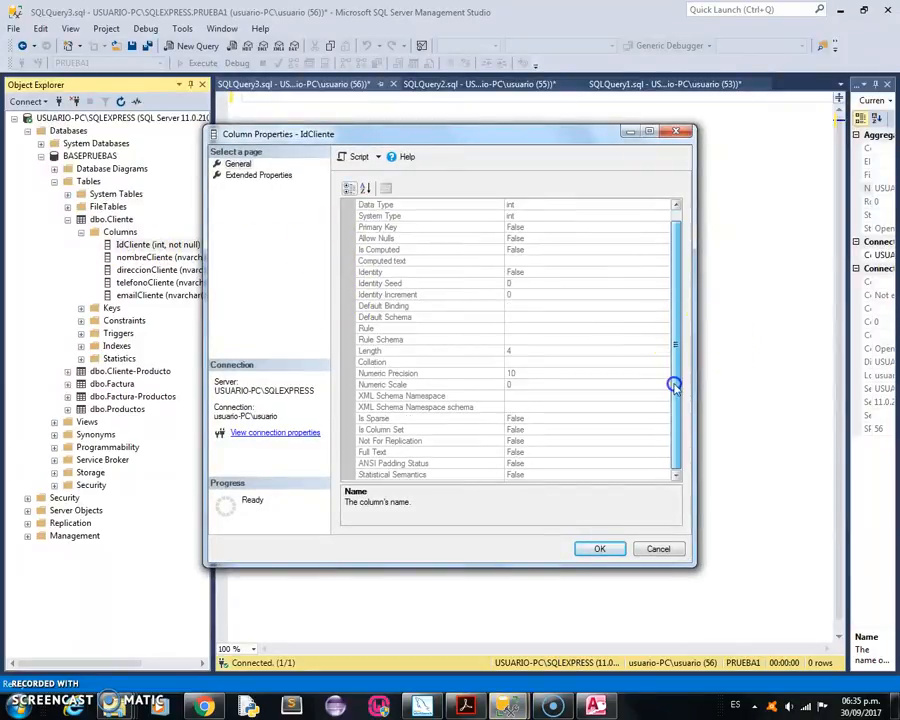
click(674, 133)
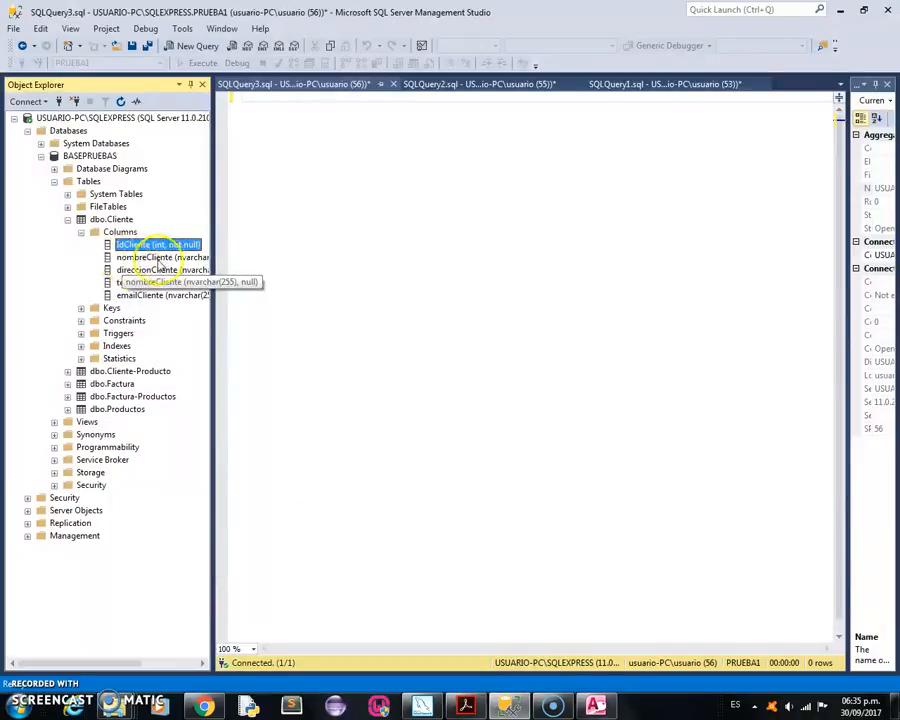
click(67, 220)
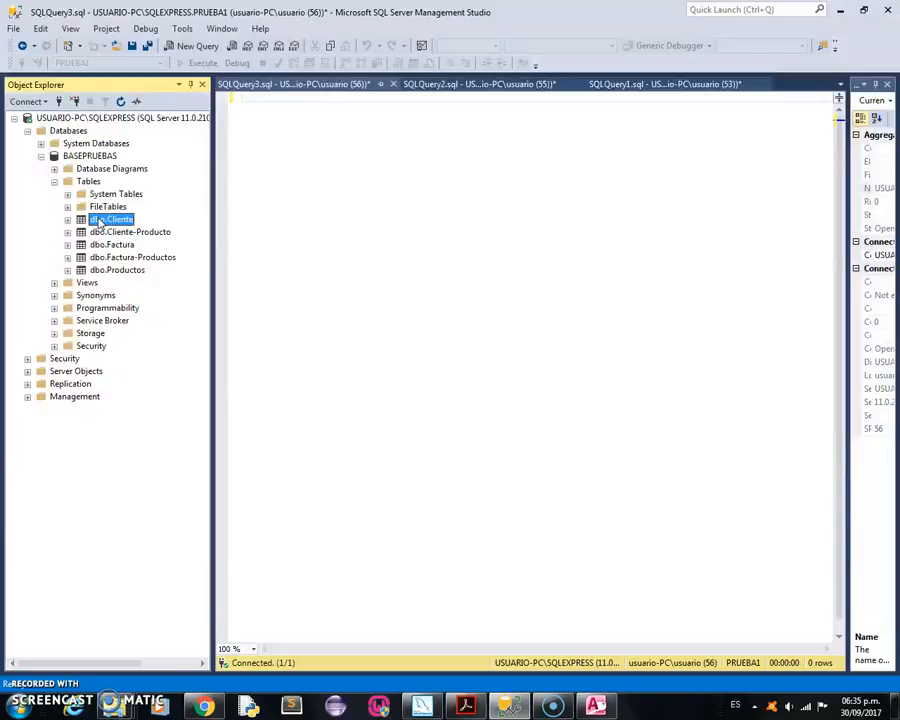
click(42, 157)
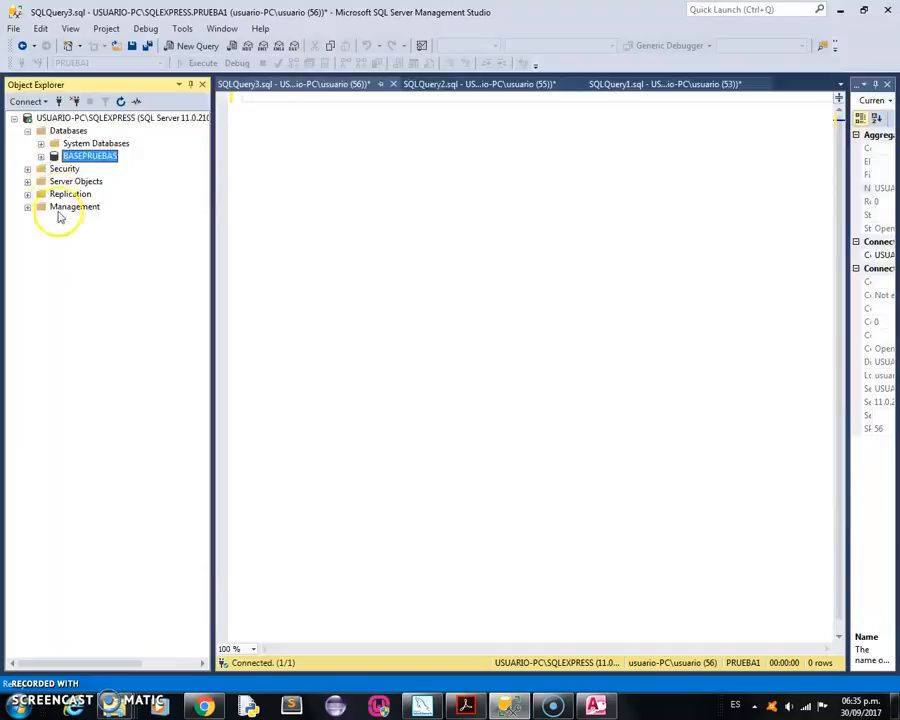
Start generating scripts for the BASEPRUEBAS database, scripting the entire database and all its objects.
click(80, 157)
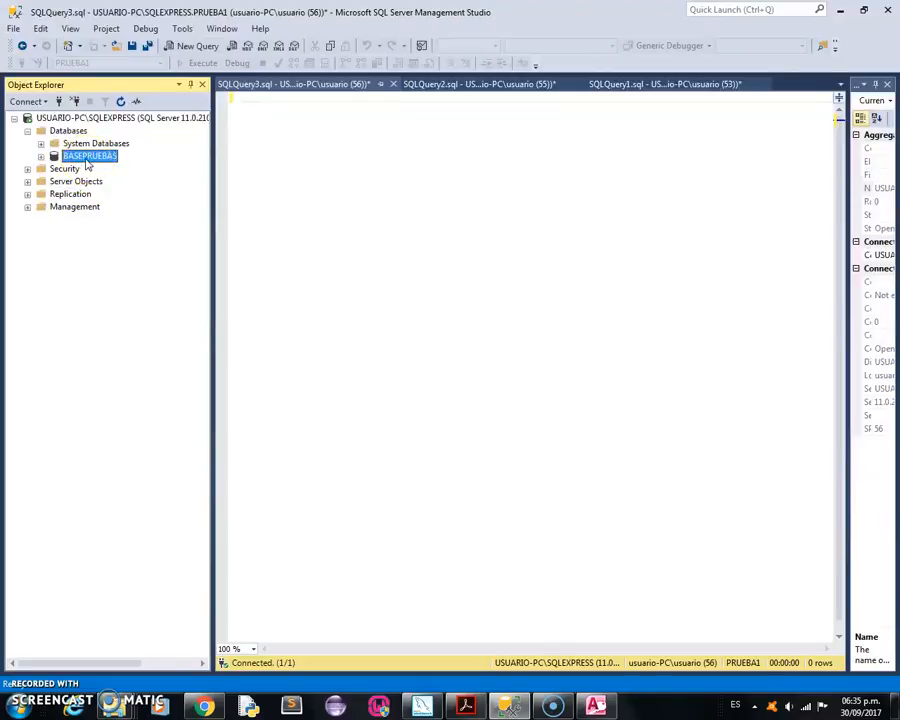
right_click(87, 160)
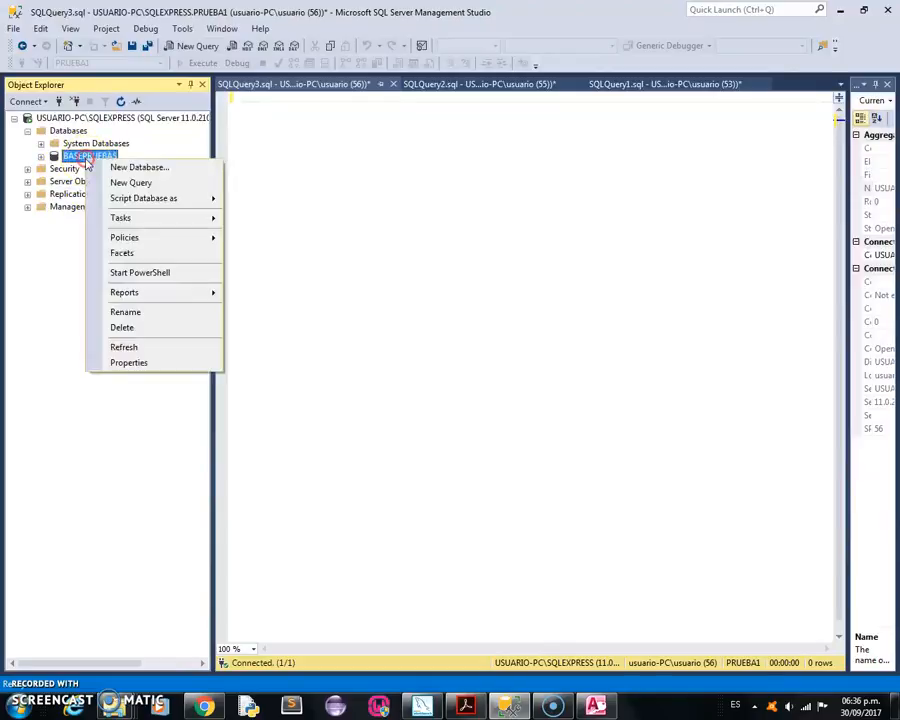
click(142, 219)
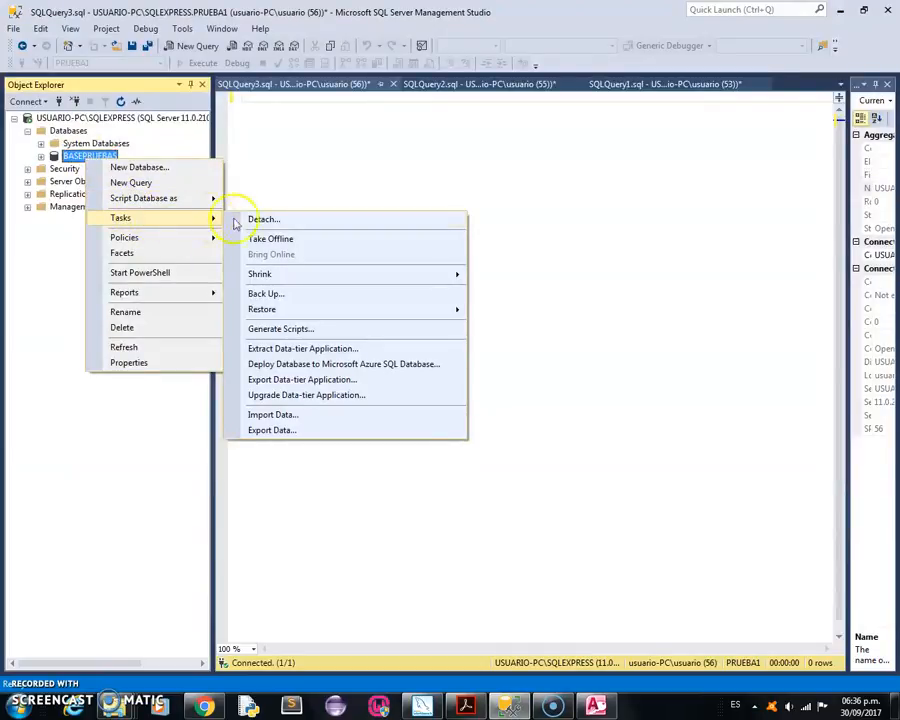
click(276, 330)
click(376, 351)
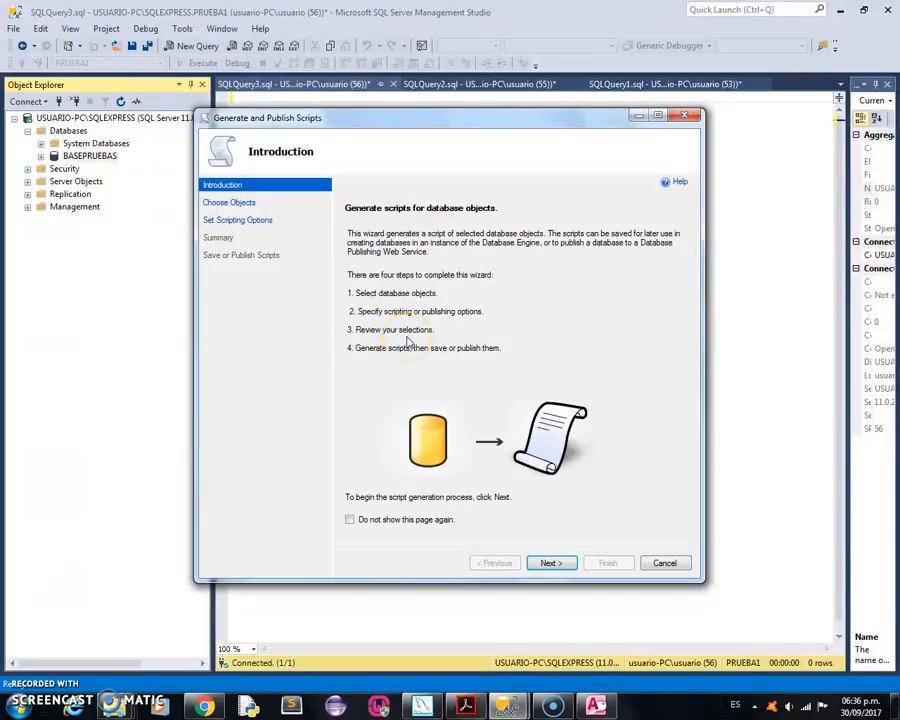
click(552, 563)
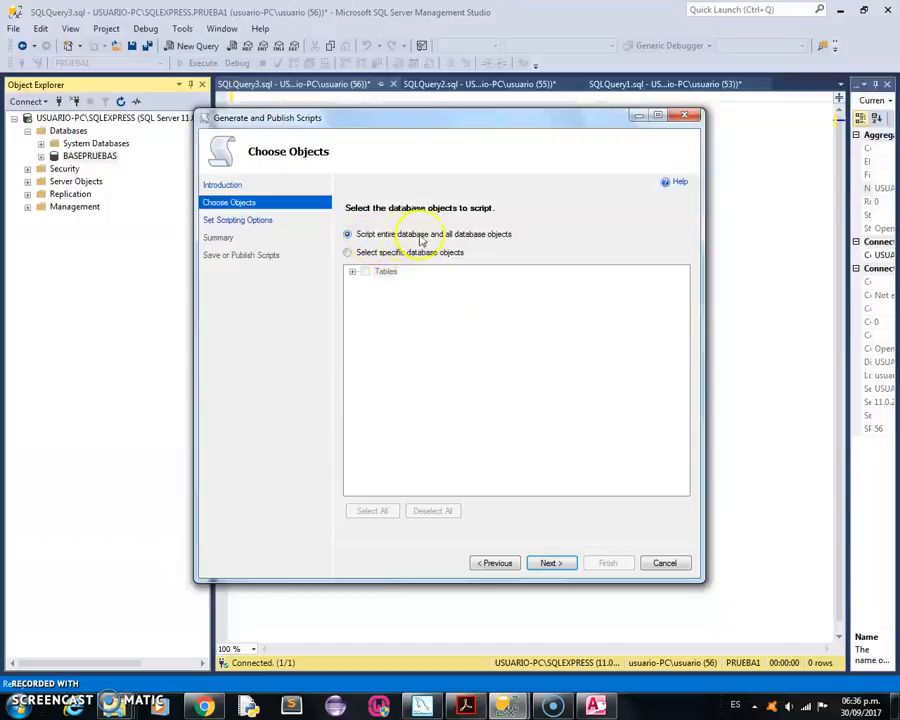
click(548, 564)
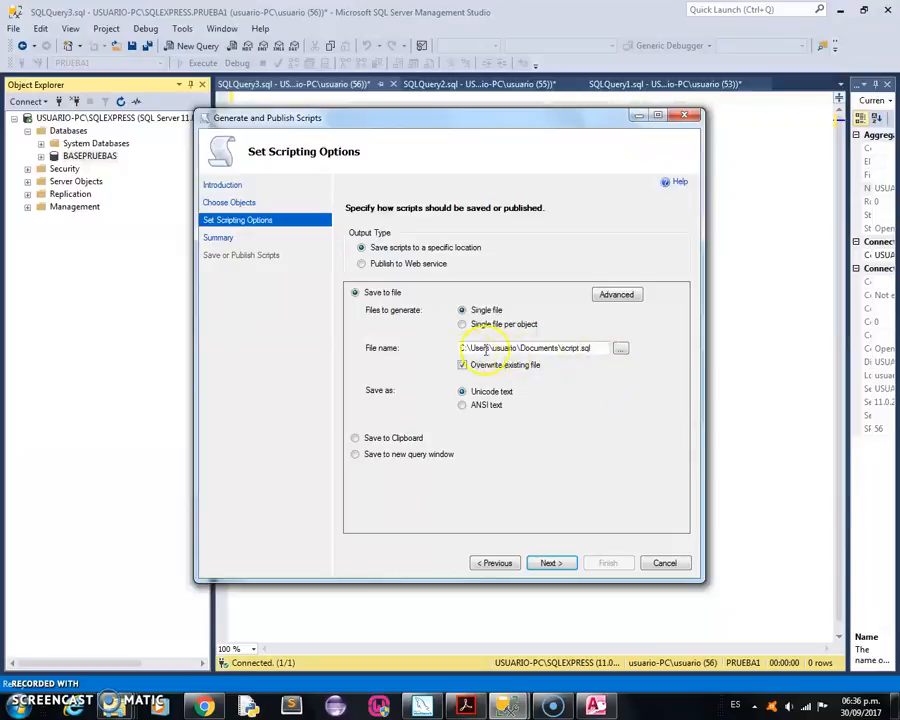
Set the script's output file to BACKUP.sql on the desktop.
click(622, 352)
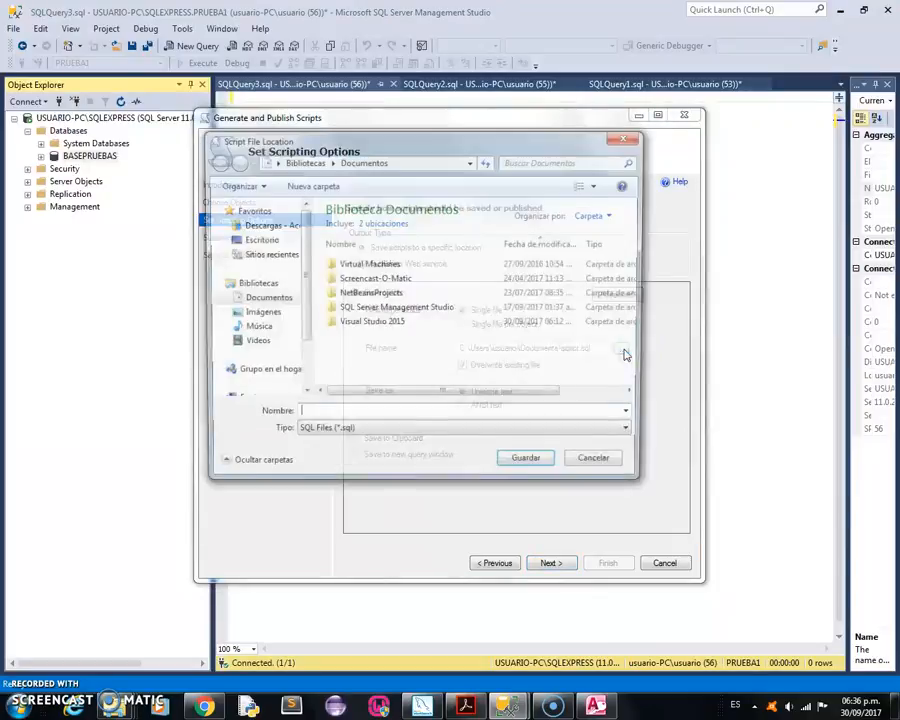
click(252, 240)
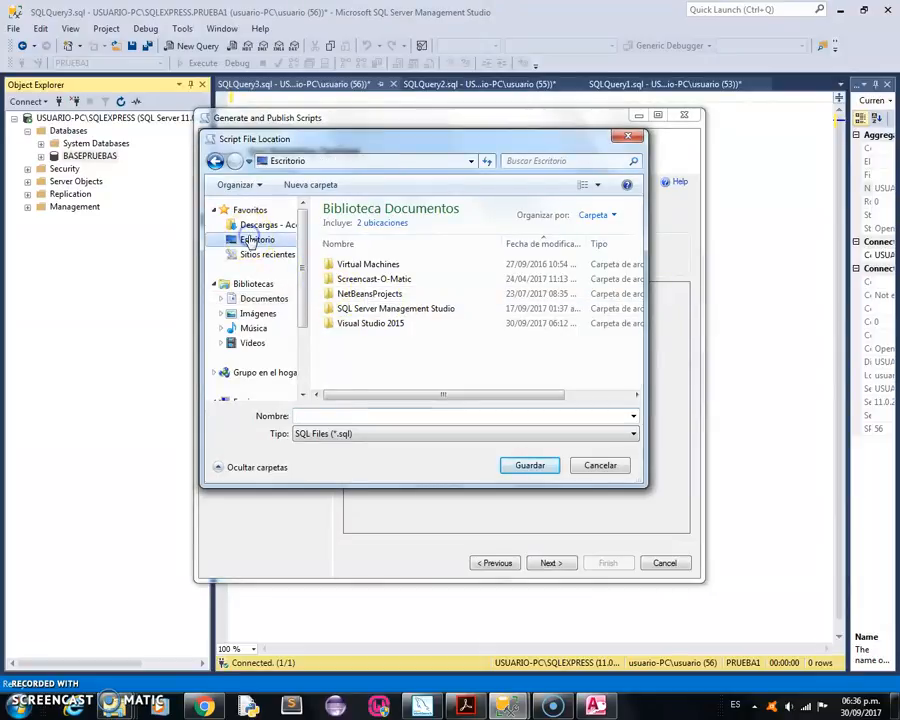
click(324, 412)
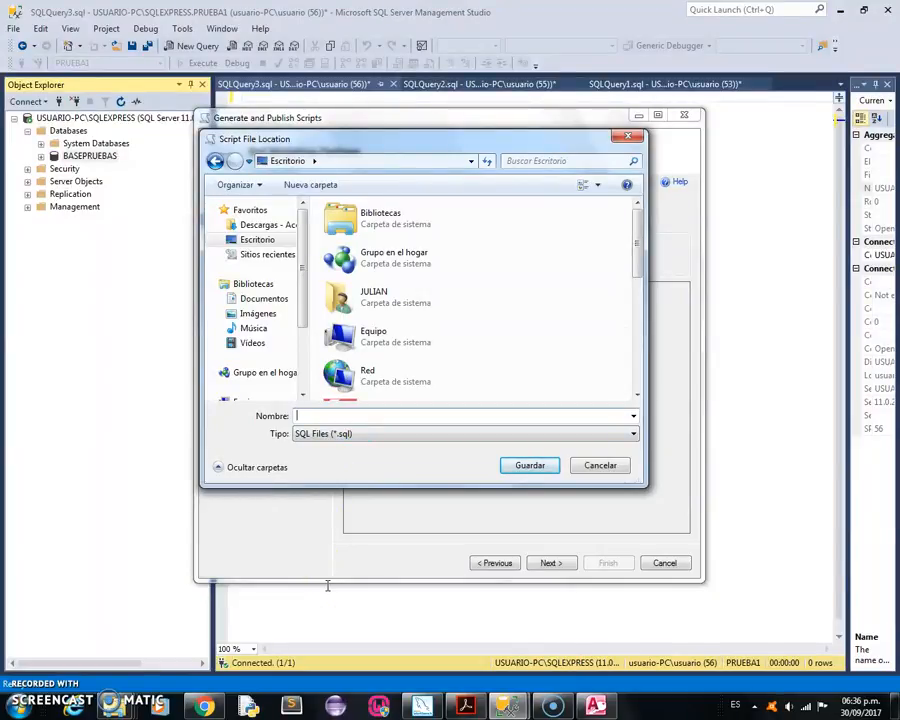
text(BAC)
click(530, 465)
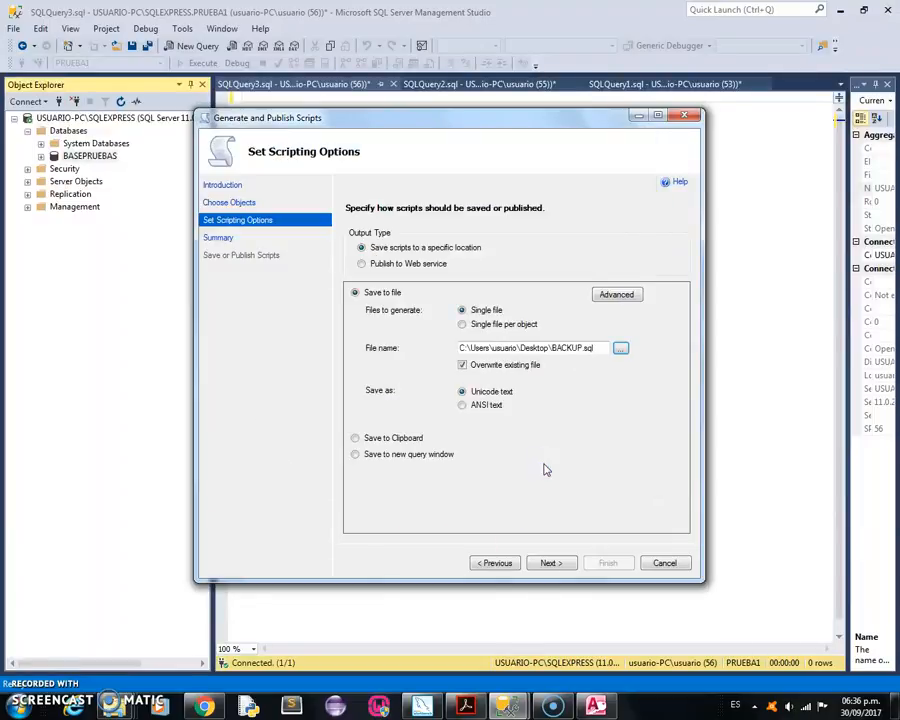
Set the types of data to script to Schema and data in the advanced scripting options.
click(617, 296)
drag(595, 295, 594, 360)
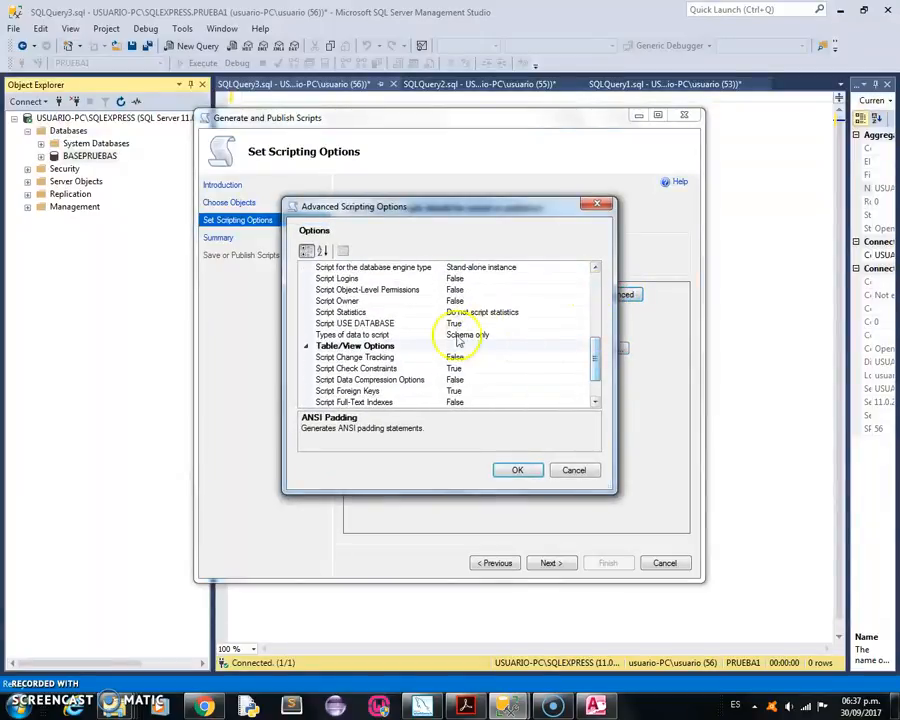
click(365, 336)
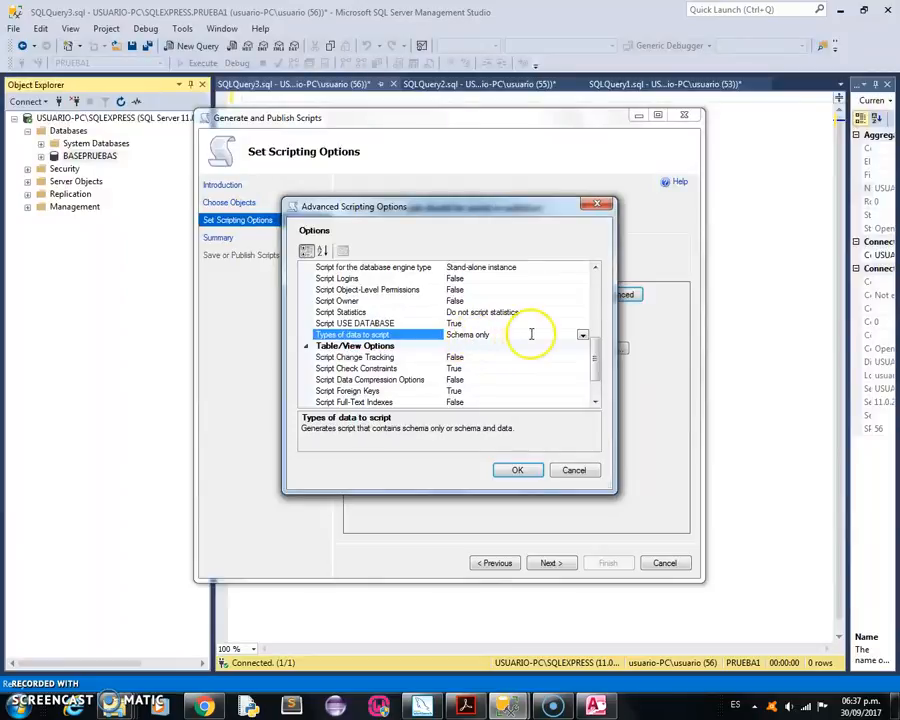
click(582, 335)
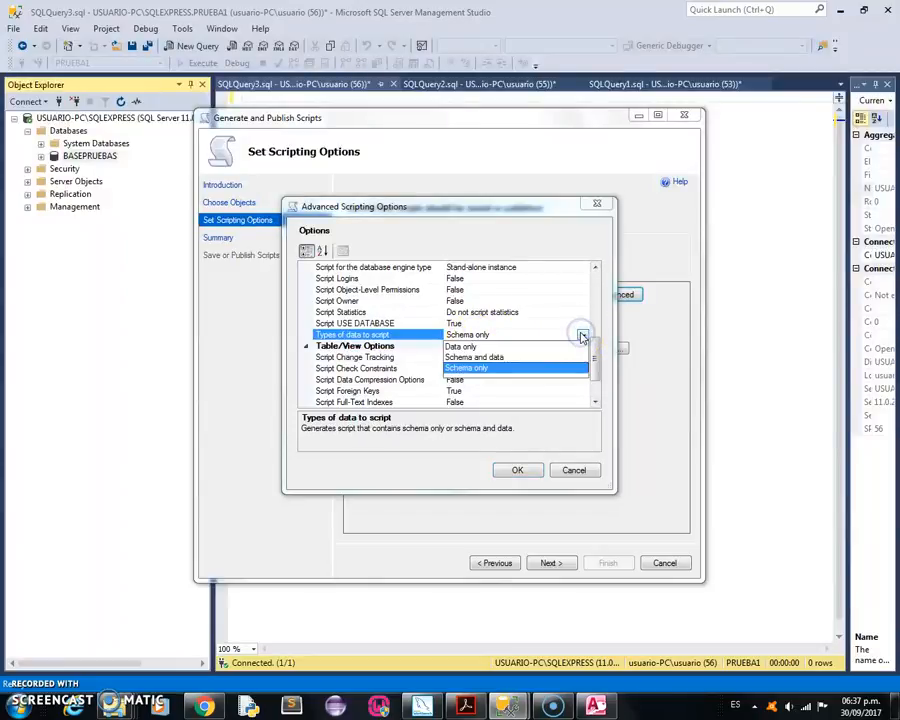
click(481, 358)
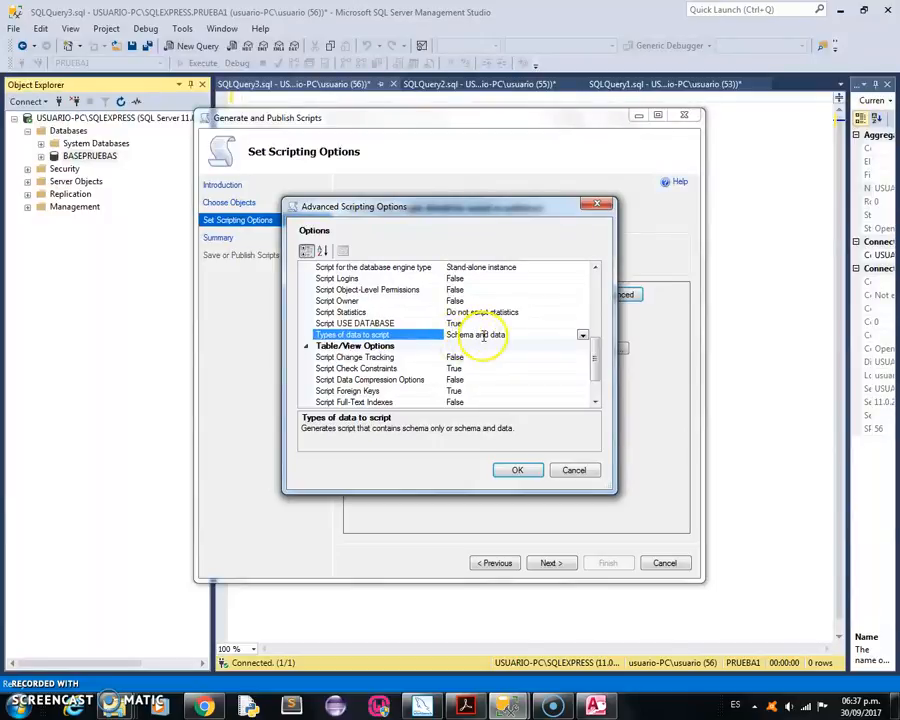
click(516, 472)
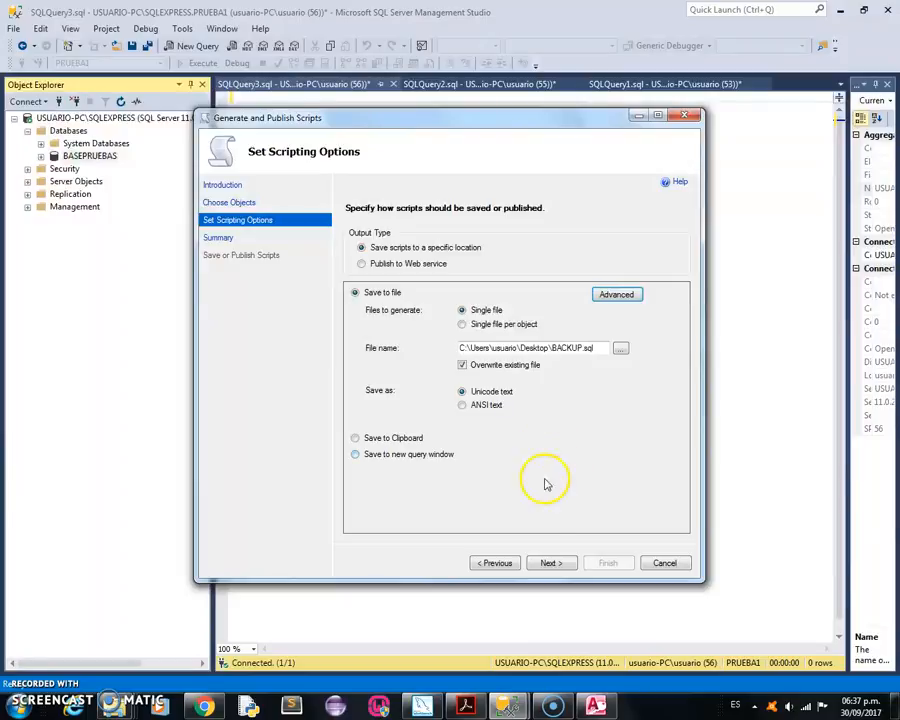
Accept the summary, generate the BASEPRUEBAS script file, and finish the wizard.
click(548, 563)
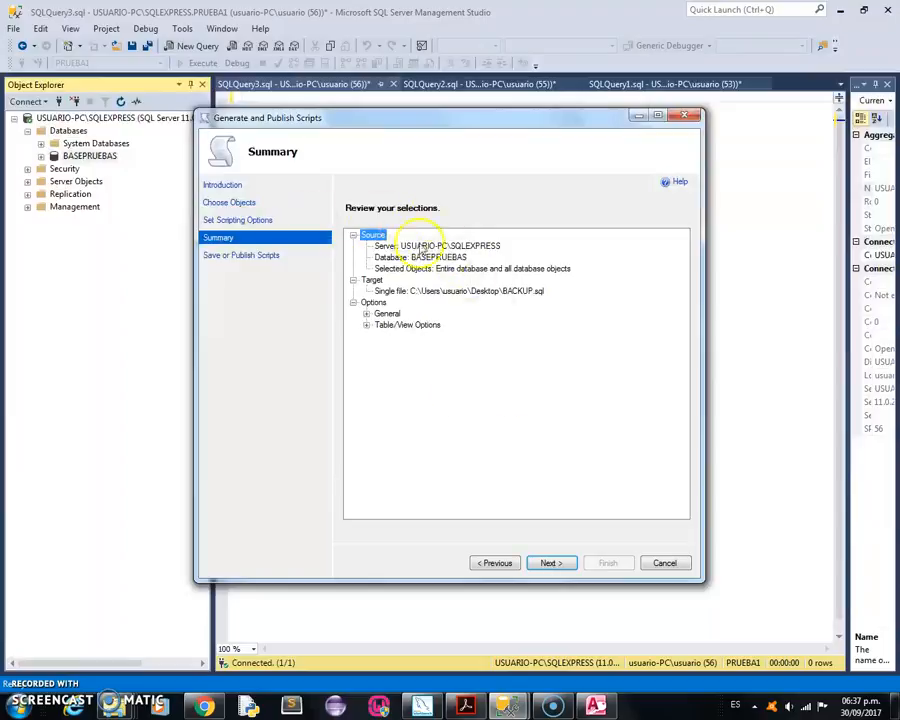
click(548, 563)
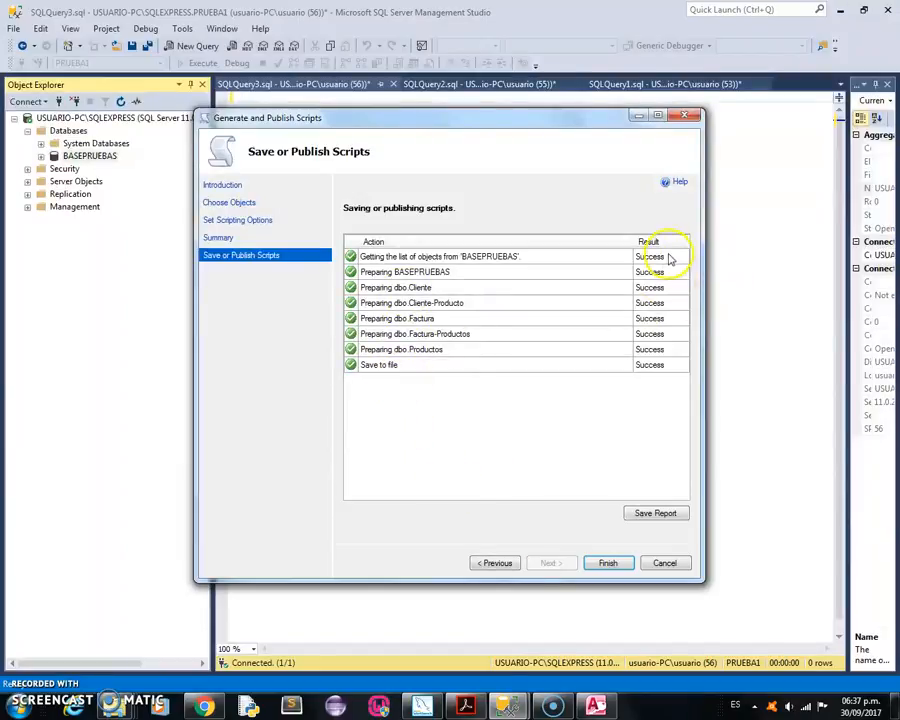
click(607, 562)
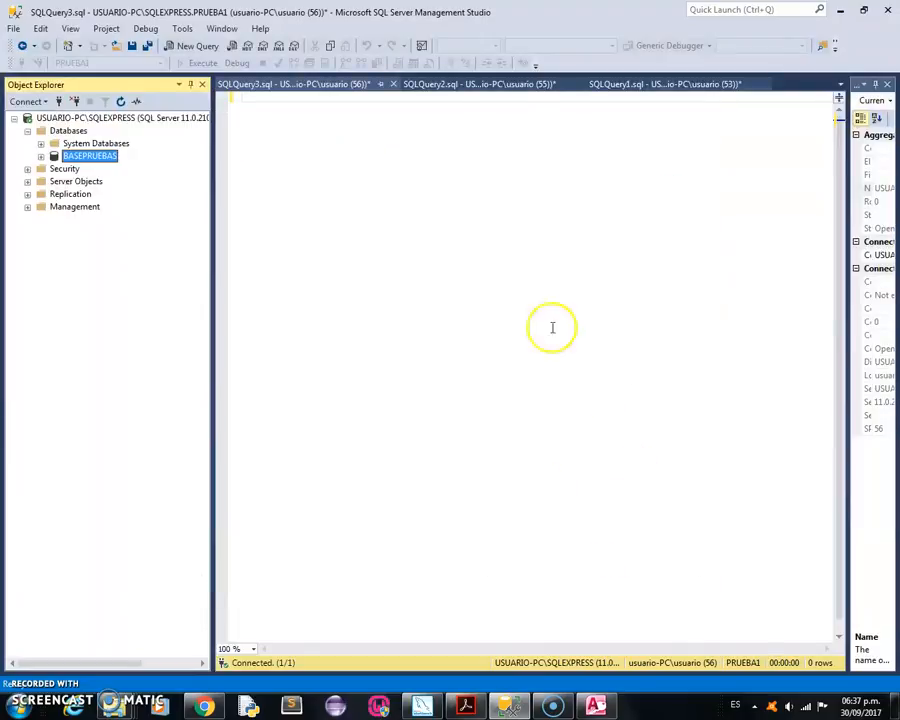
Switch to the desktop, move the BACKUP file to an empty spot, and open it with Notepad (Bloc de notas) in a maximized window.
click(840, 10)
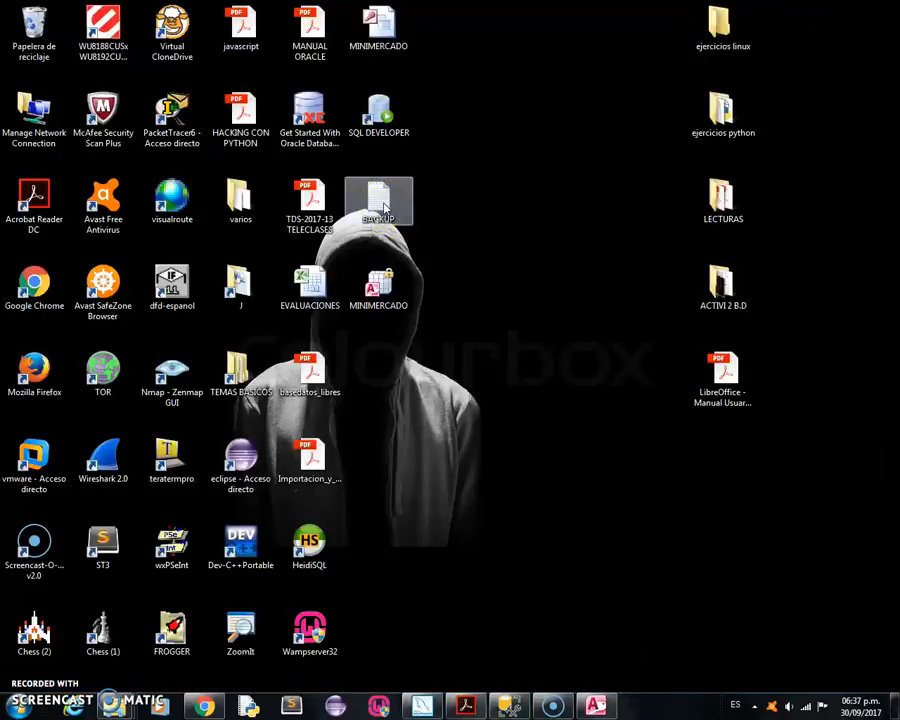
drag(385, 208, 463, 376)
right_click(460, 381)
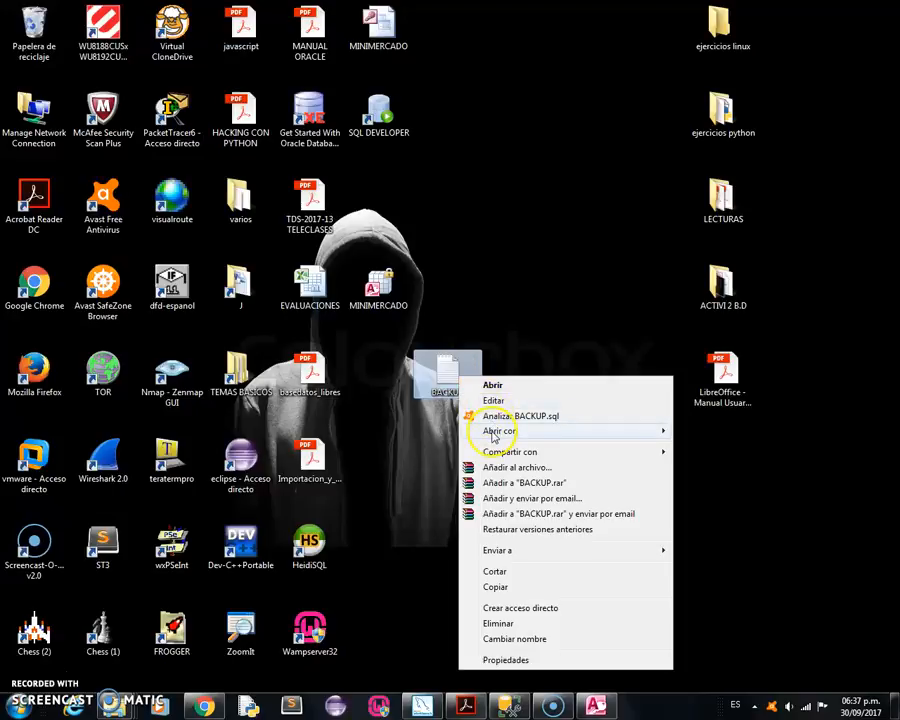
mouse_move(508, 429)
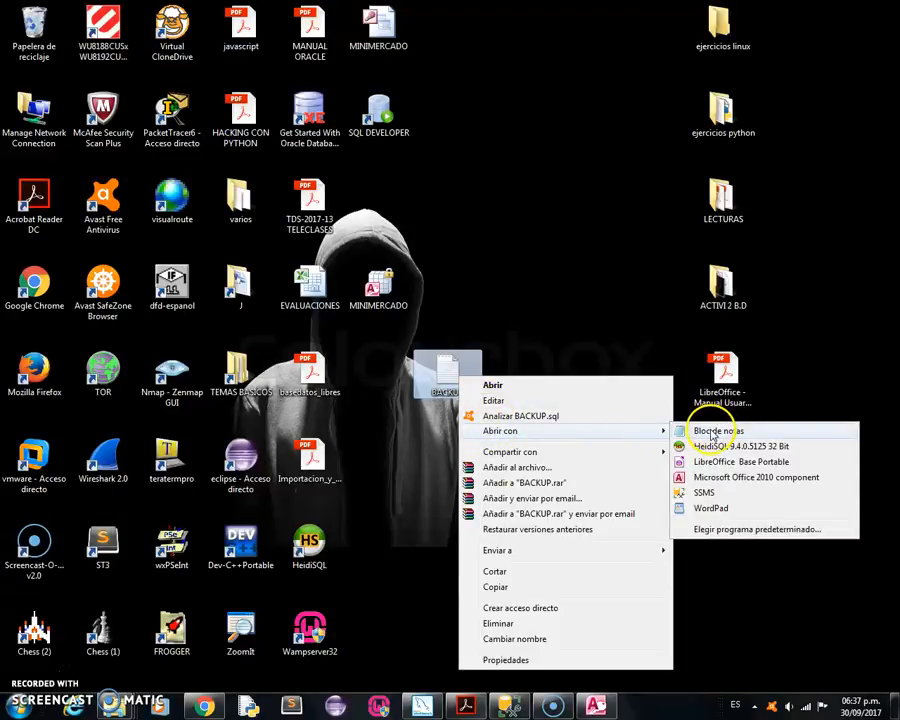
click(710, 430)
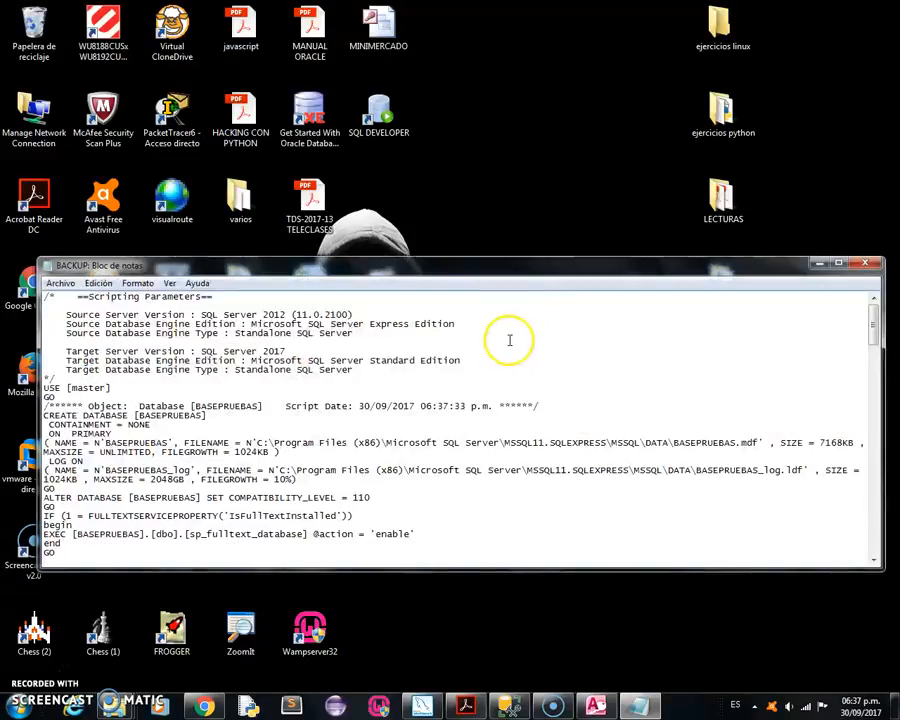
click(838, 263)
Examine the generated script's database settings, table definitions and INSERT statements, and close the file.
scroll(281, 183, down, 10)
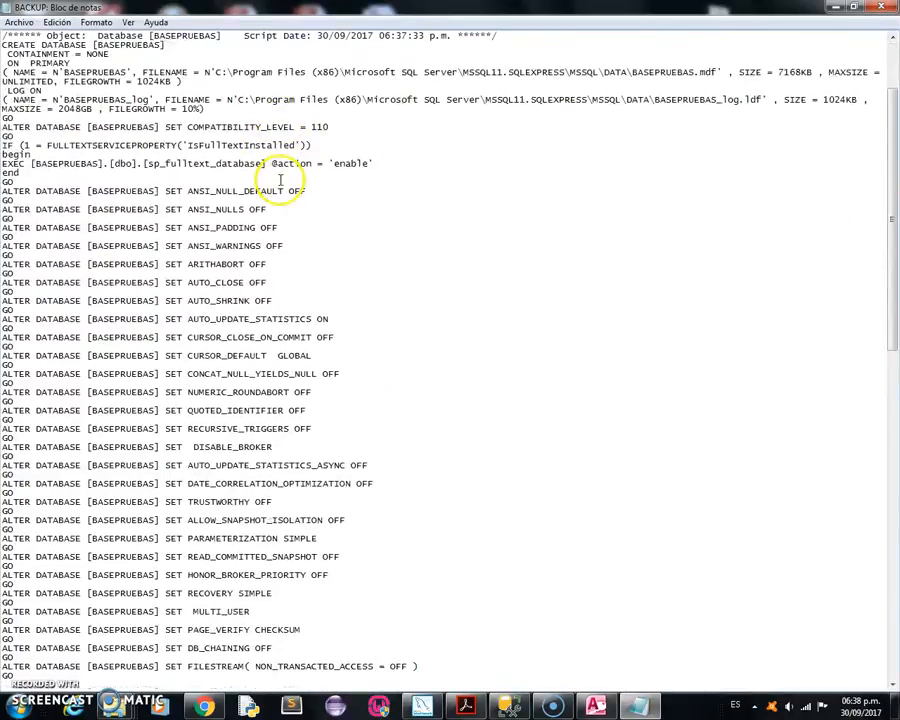
scroll(279, 183, down, 16)
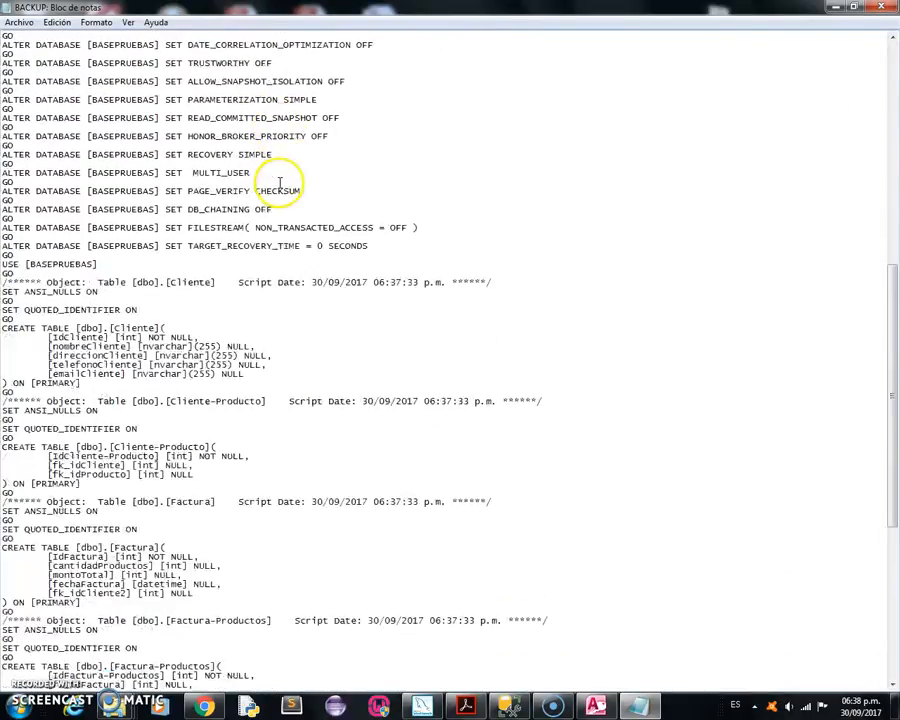
scroll(278, 183, down, 8)
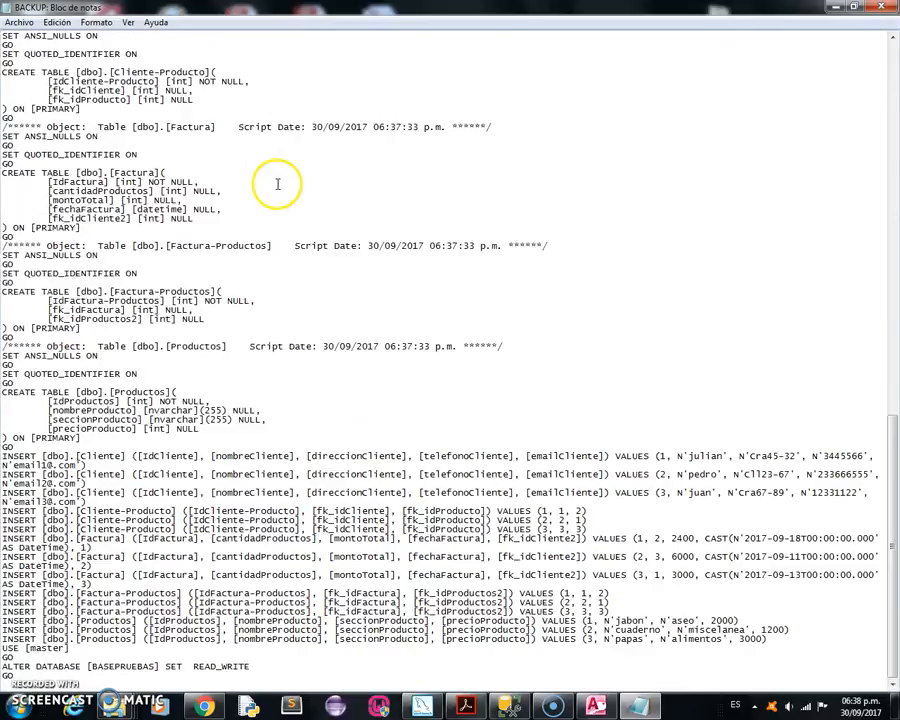
scroll(278, 183, up, 20)
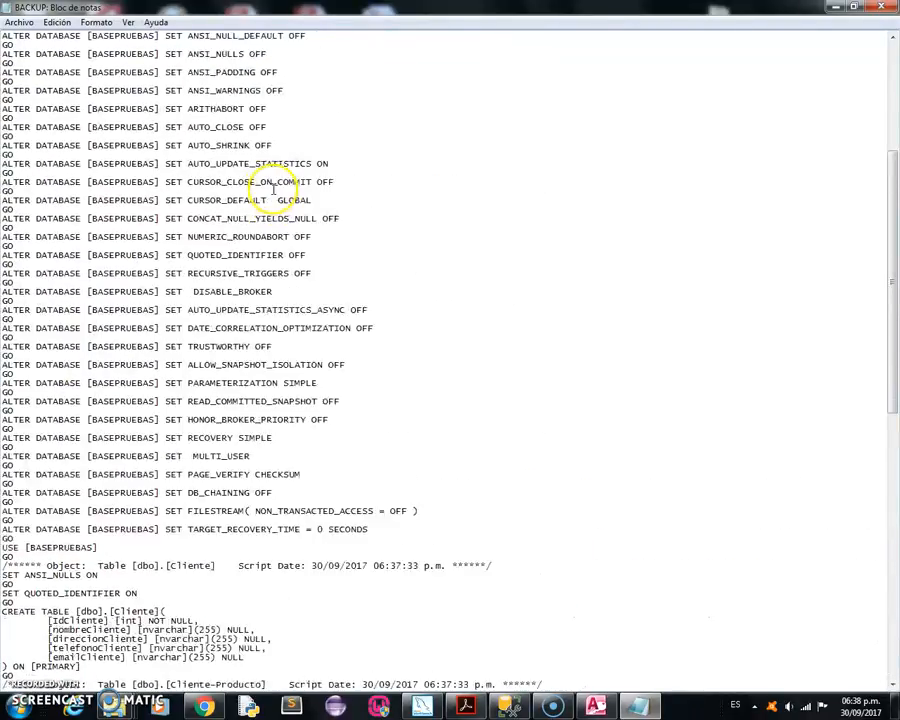
scroll(274, 190, up, 3)
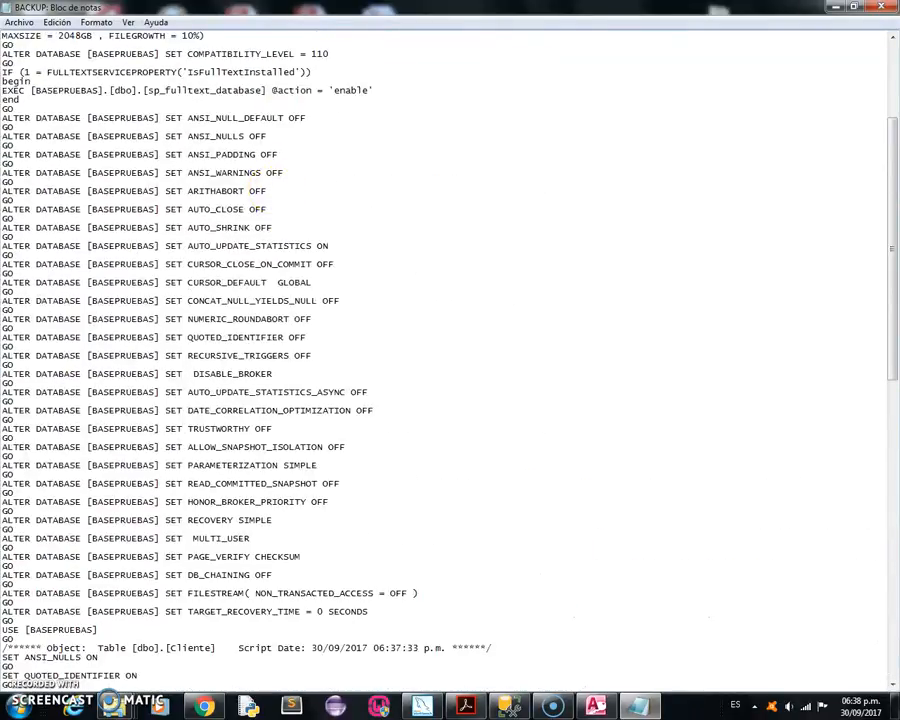
click(883, 8)
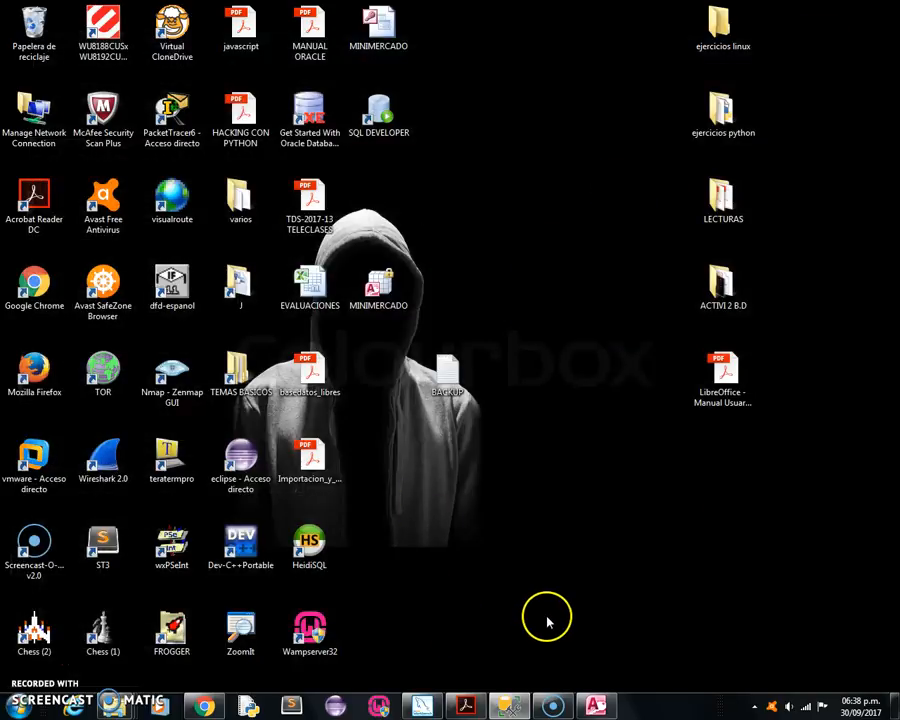
Switch to SQL Server Management Studio, open the BACKUP script from the desktop, and look through it from beginning to end.
click(512, 705)
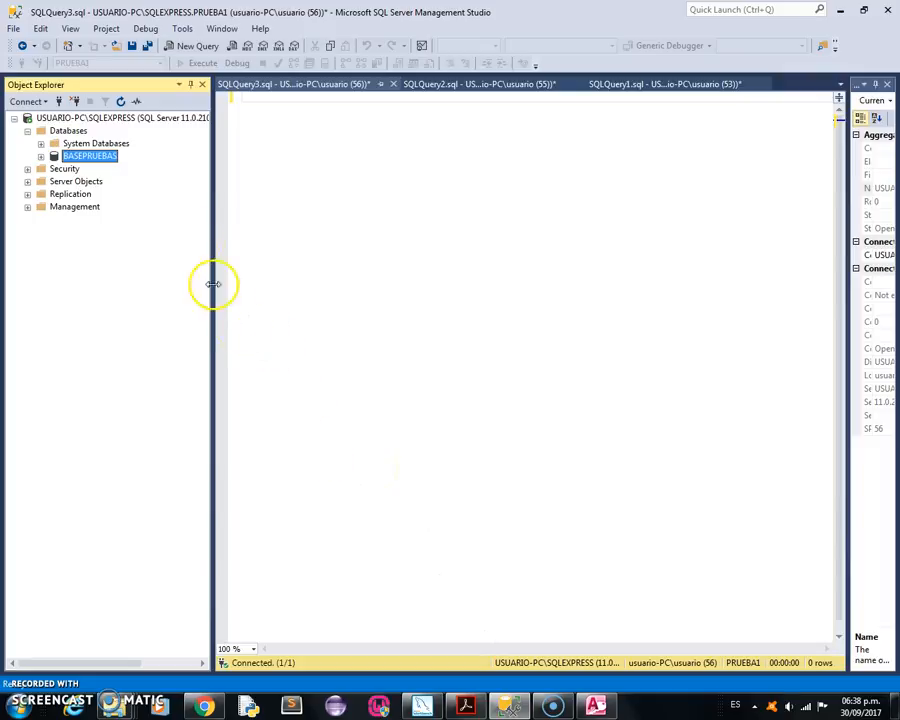
click(13, 28)
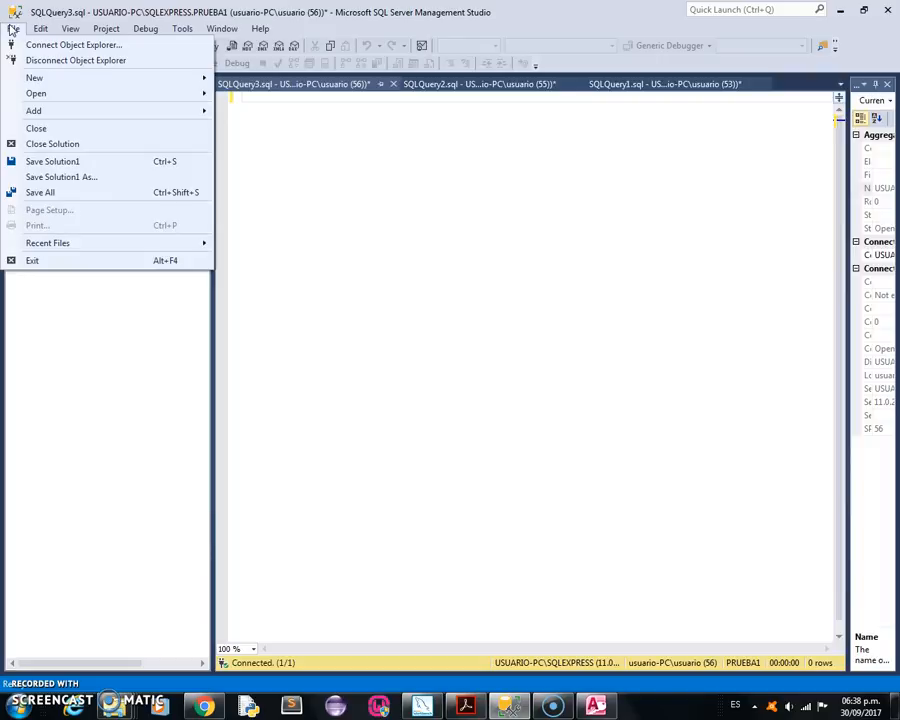
mouse_move(32, 77)
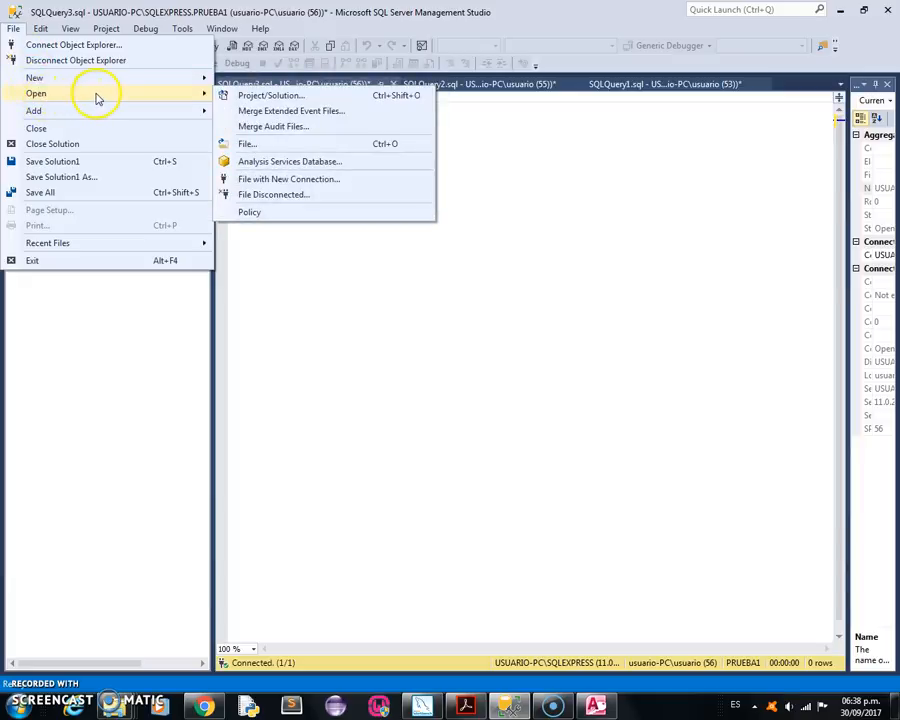
click(248, 144)
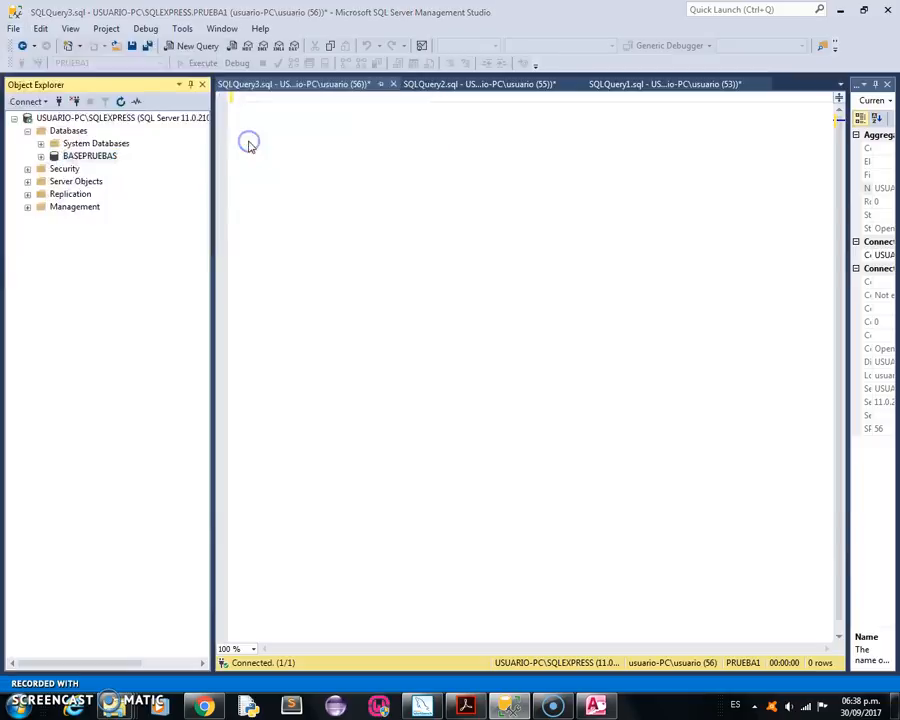
drag(438, 92, 438, 178)
click(181, 133)
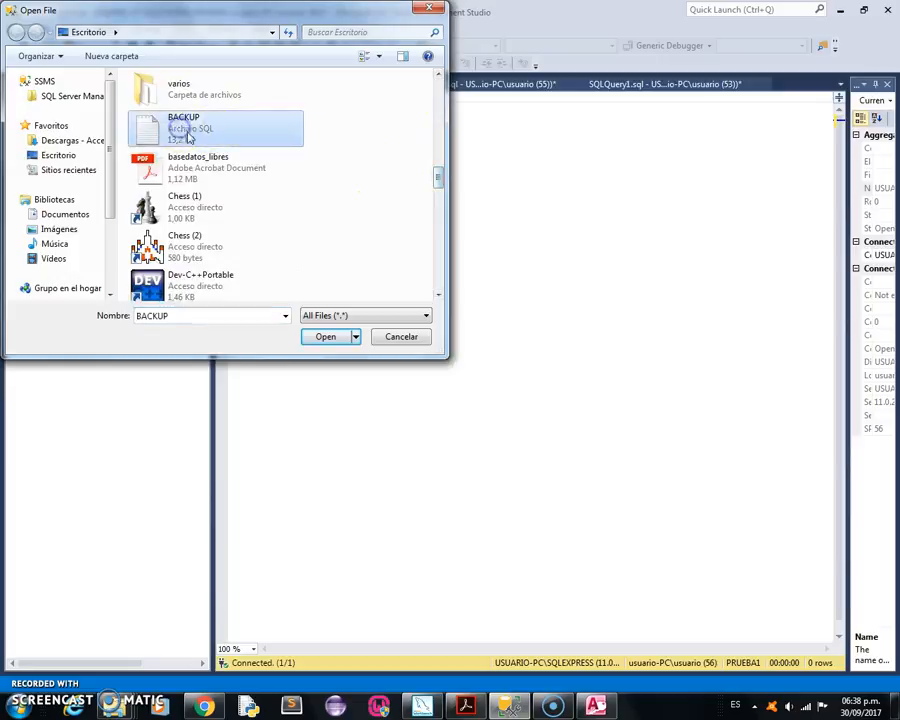
click(318, 338)
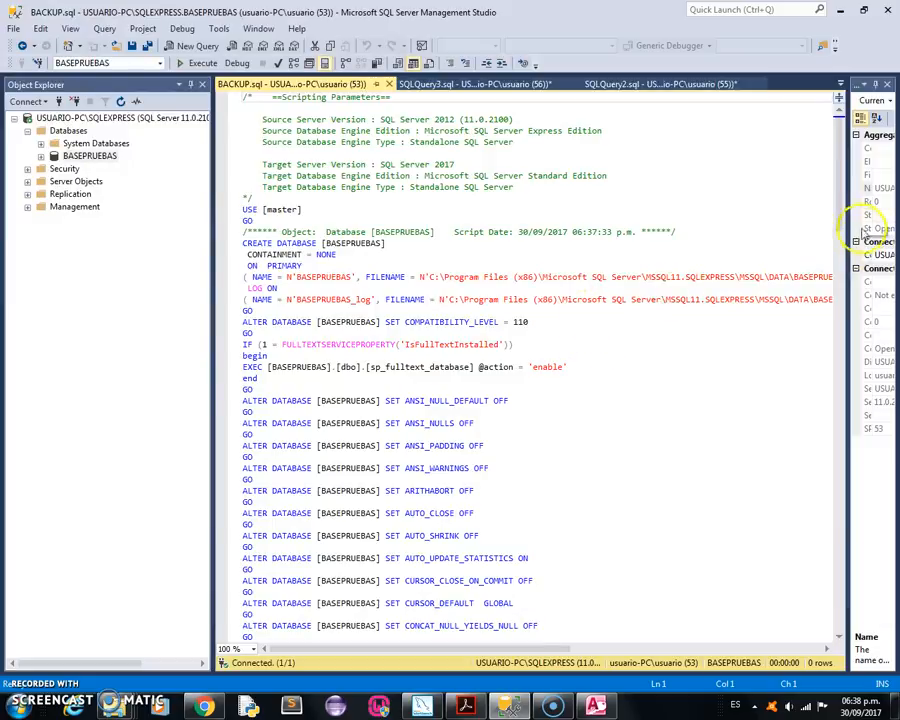
drag(838, 222, 832, 551)
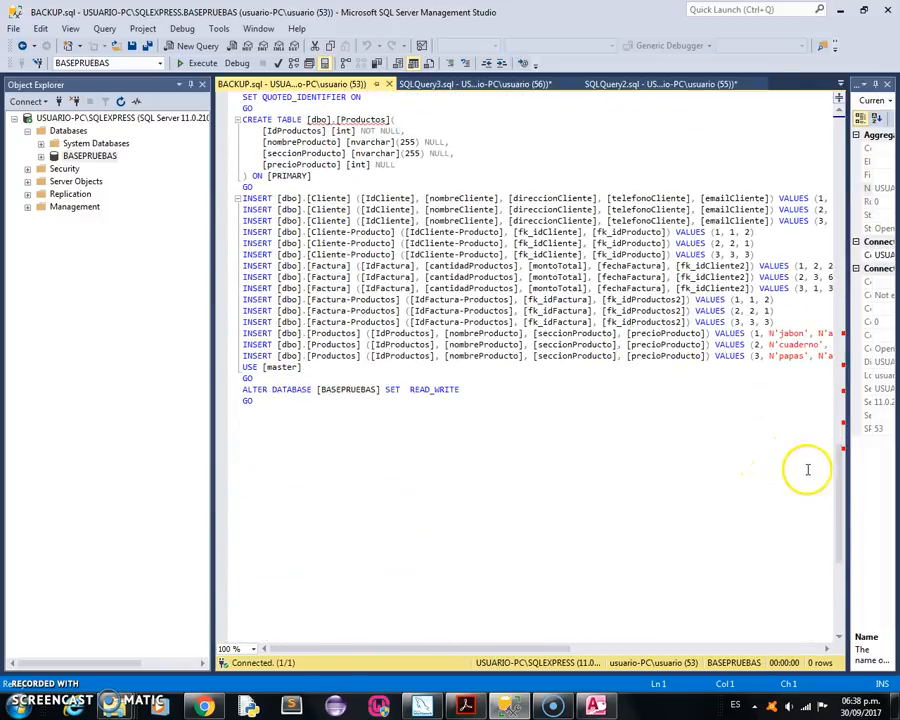
drag(839, 462, 838, 110)
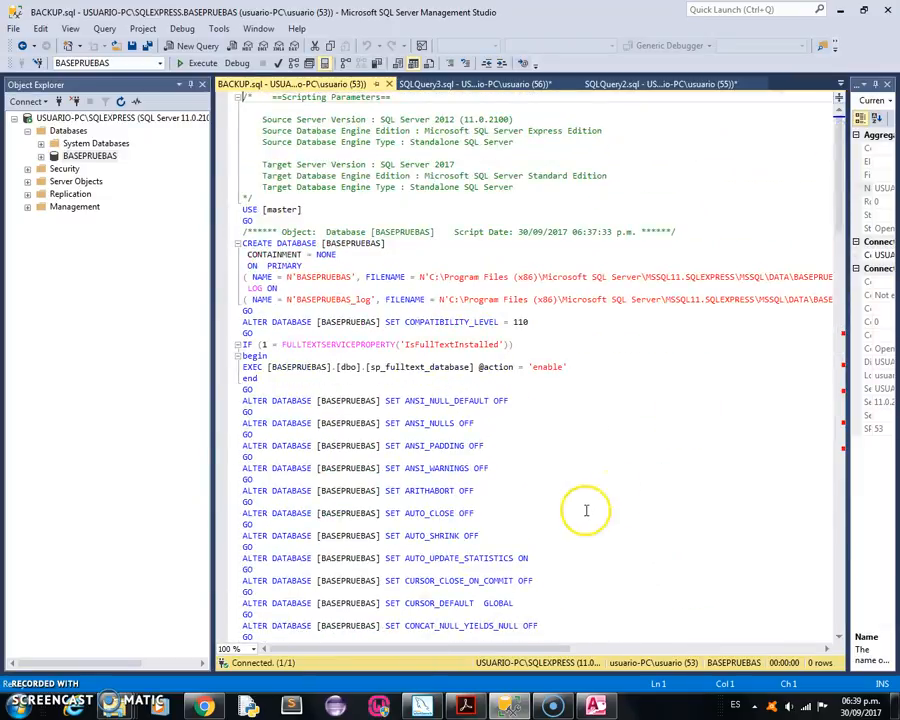